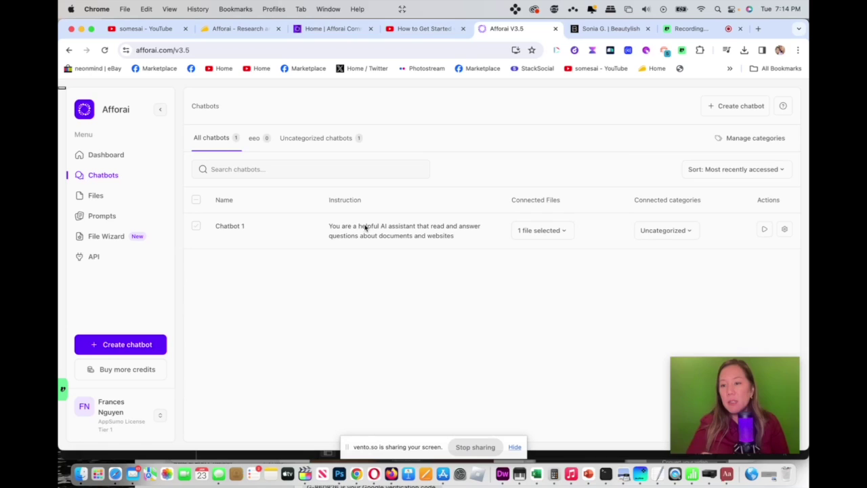
Create a new chatbot with the instruction "You are a helpful AI assistant that helps translate.".
left_click(745, 106)
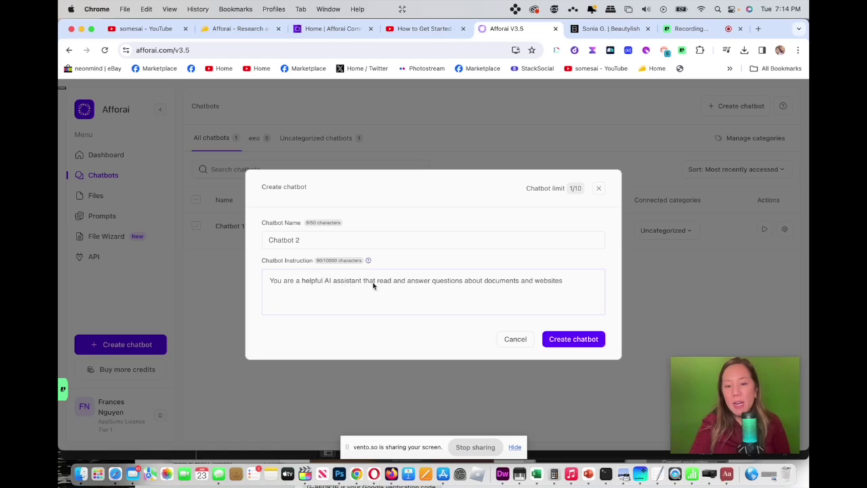
left_click_drag(377, 283, 573, 280)
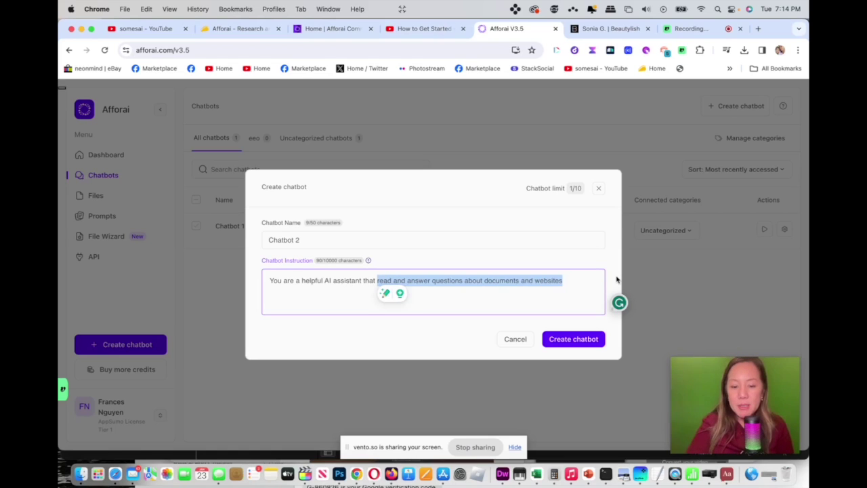
type("helpful AI assistant that help")
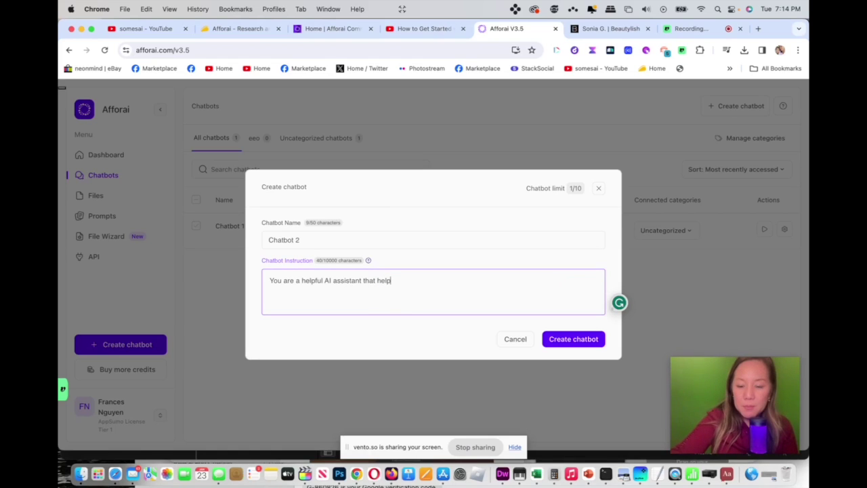
type("s translate")
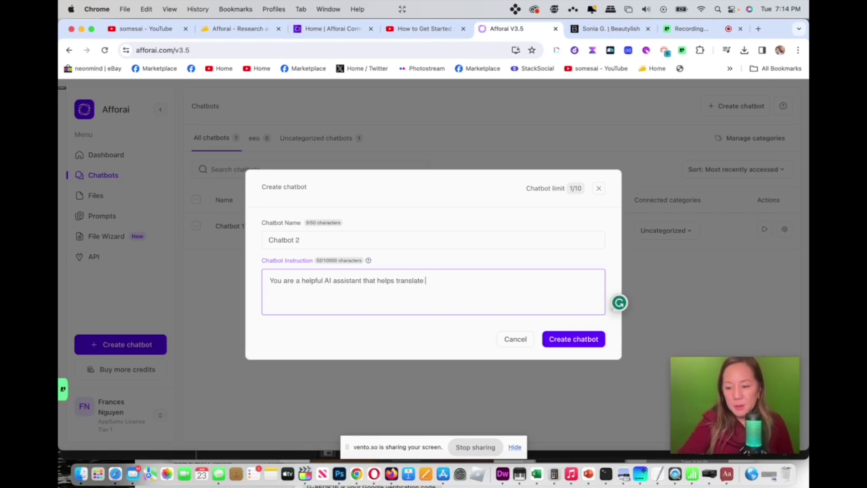
key("BackSpace")
type(".")
left_click(575, 340)
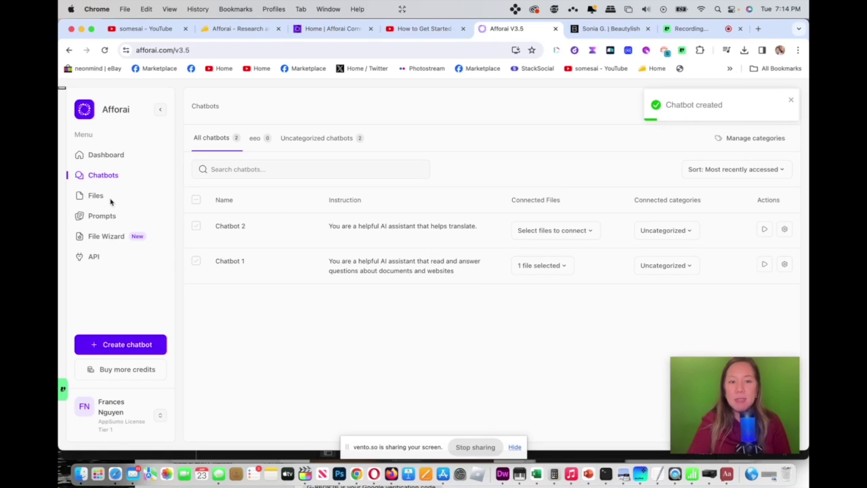
Check the category choices for Chatbot 2 and the files connected to Chatbot 1.
left_click(692, 231)
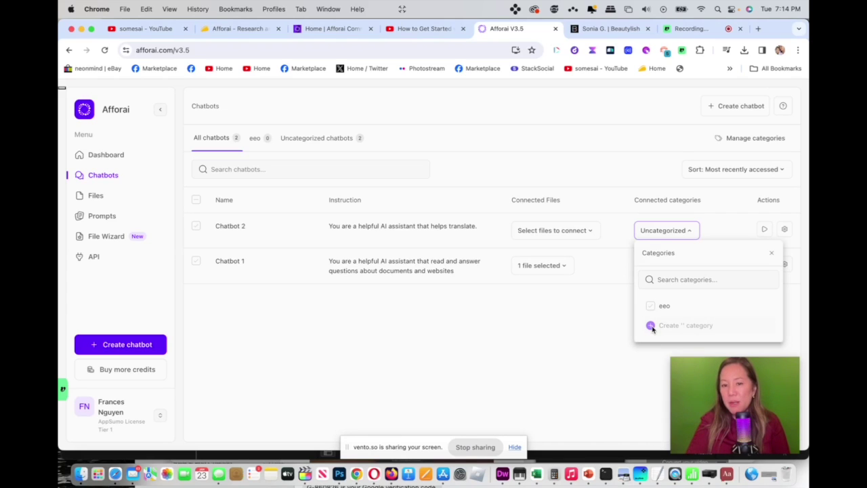
left_click(567, 267)
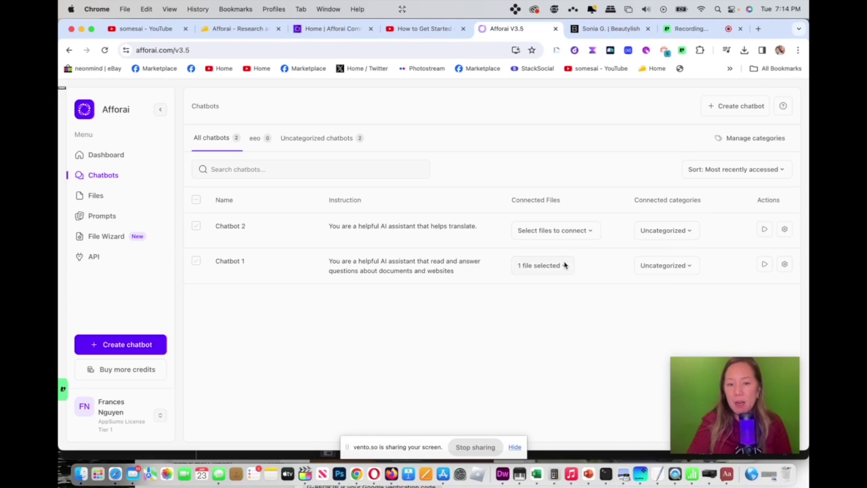
left_click(565, 265)
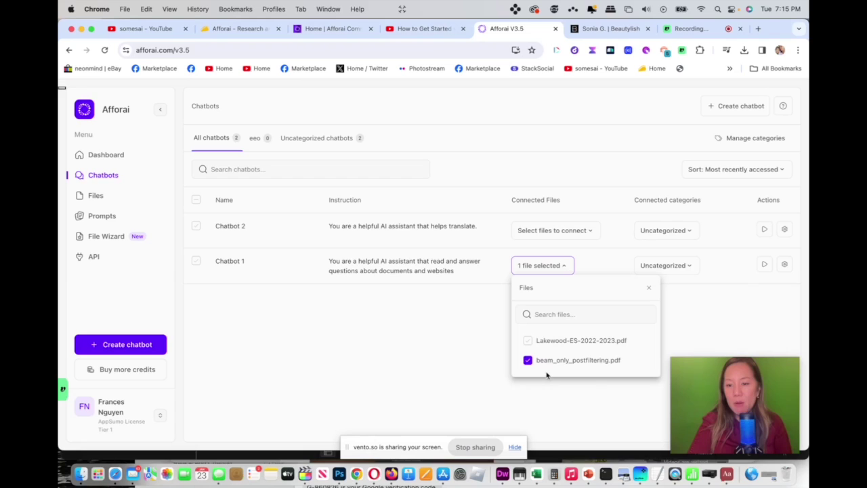
left_click(452, 349)
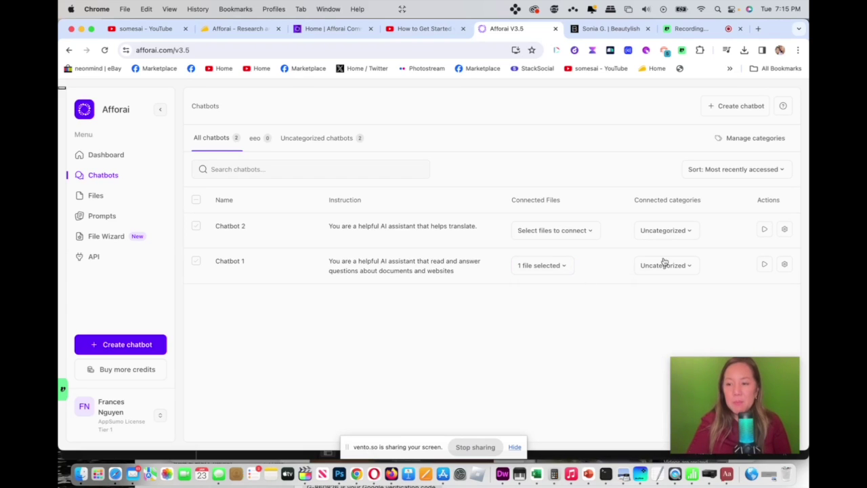
Ask Chatbot 1 "Please give me a summary of this chart" and show the answer's beam_only_postfiltering.pdf citation in the file viewer.
left_click(765, 264)
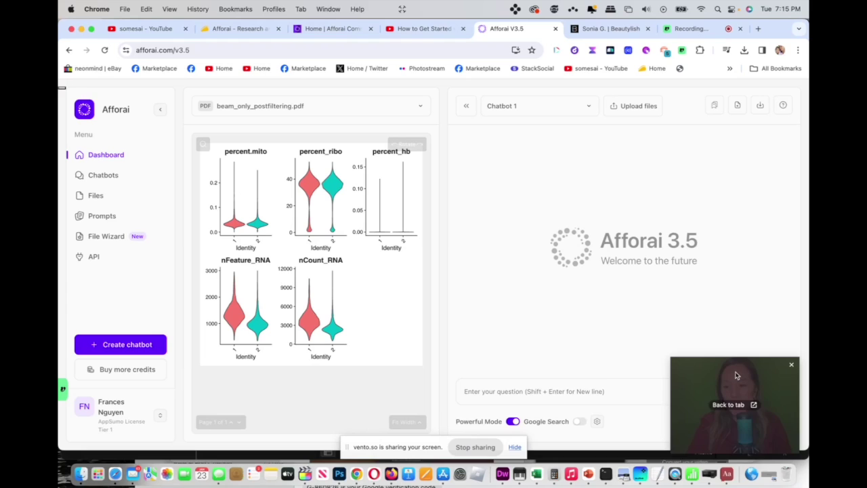
left_click_drag(738, 372, 355, 399)
left_click(529, 391)
type("Plea")
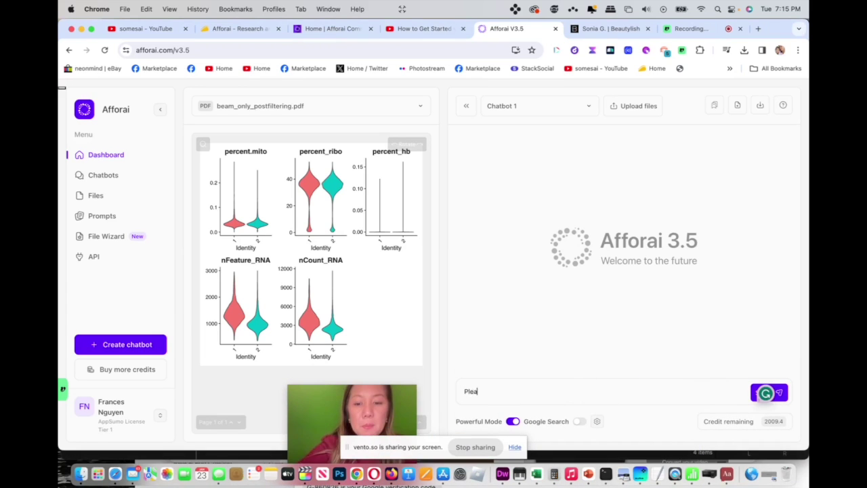
type("se give me")
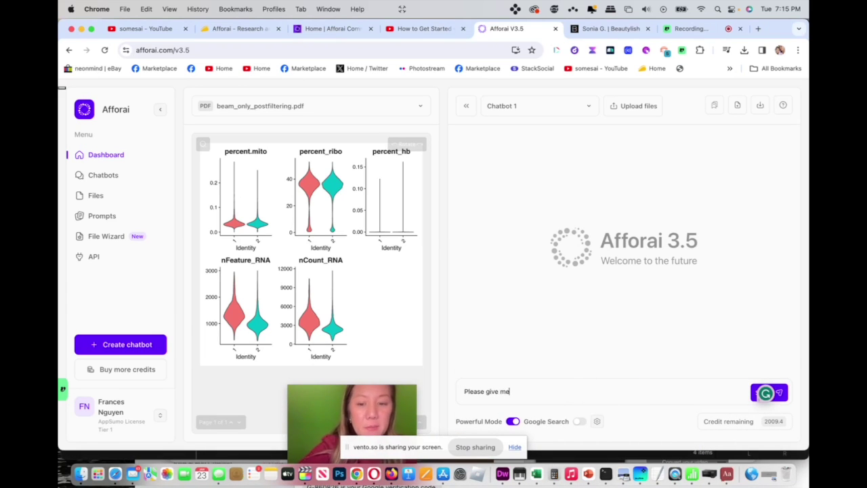
type(" a s")
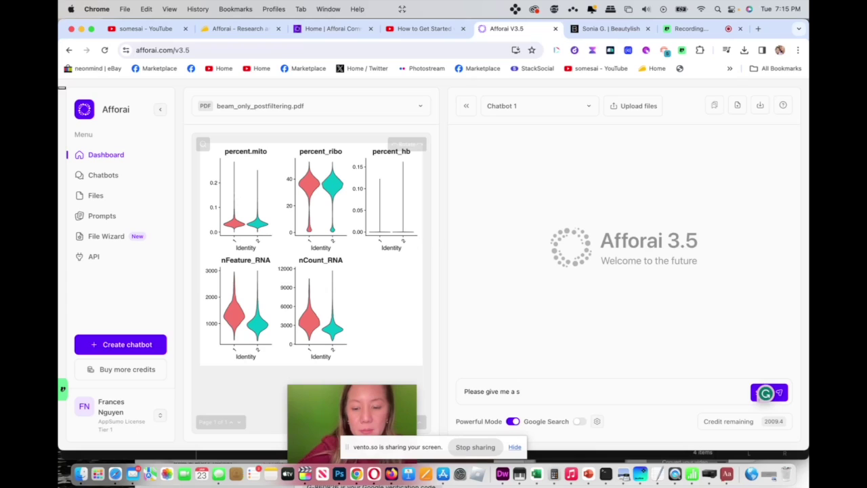
type("ummary of this ")
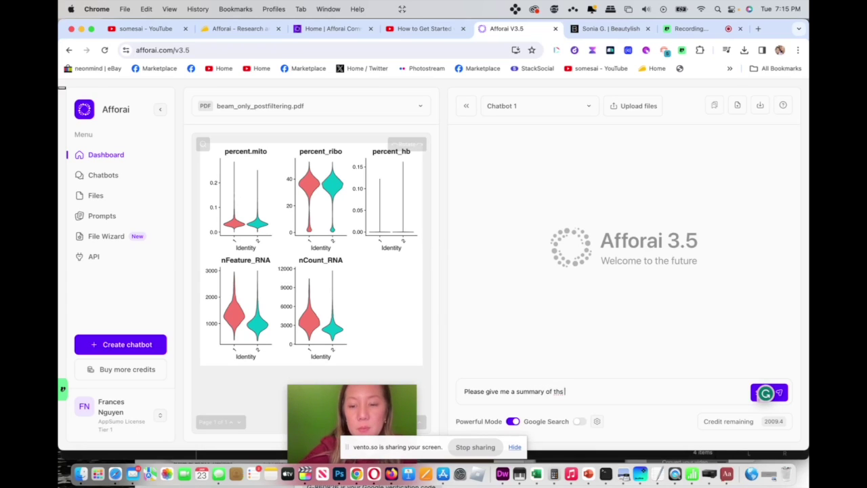
type("chart")
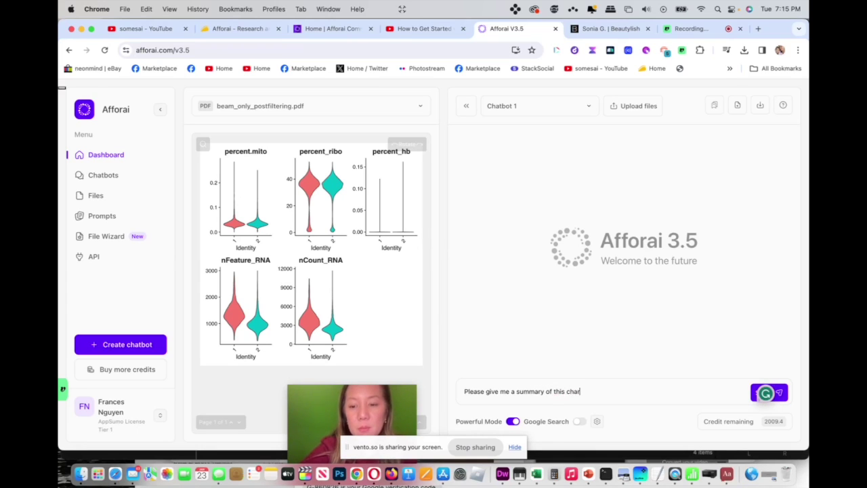
left_click(782, 394)
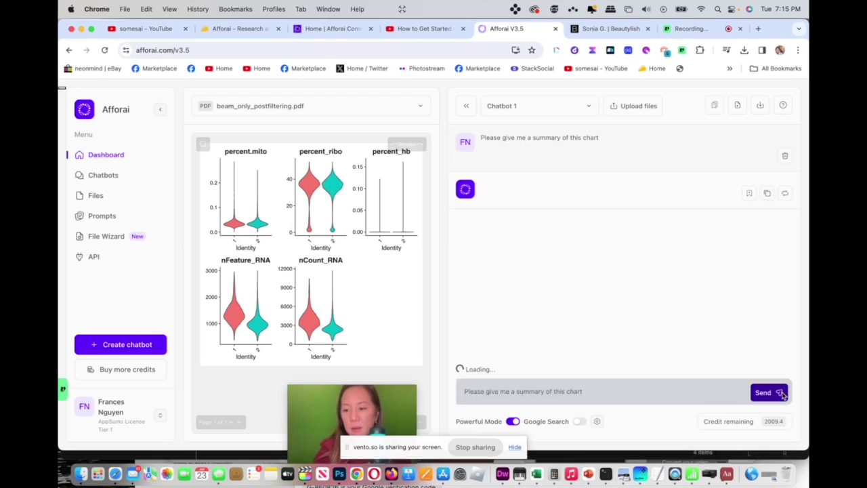
mouse_move(777, 419)
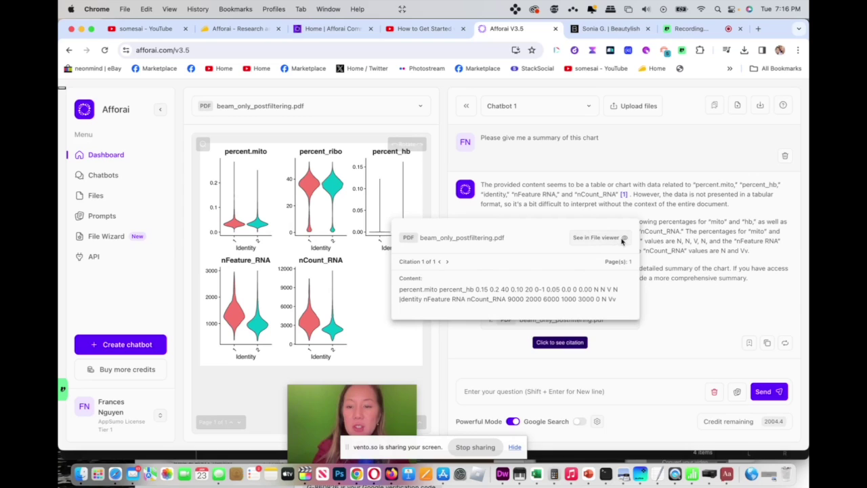
left_click(624, 238)
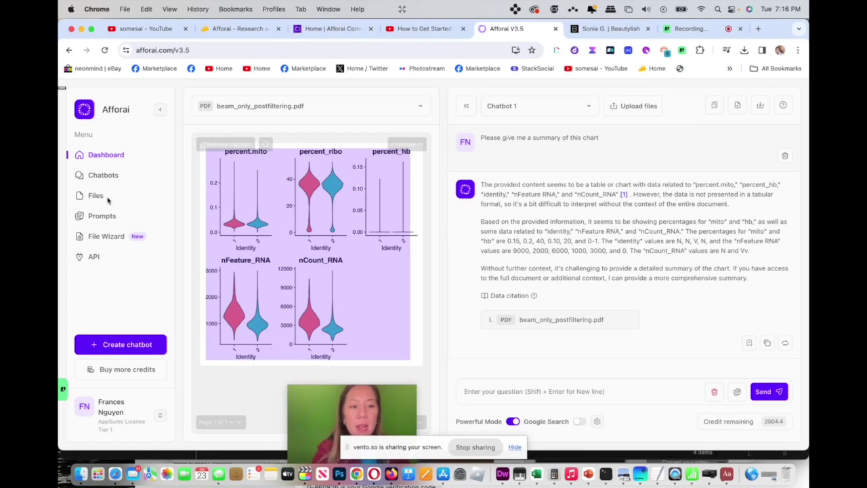
Open the list of uploaded files and hide the screen-sharing notice.
left_click(101, 197)
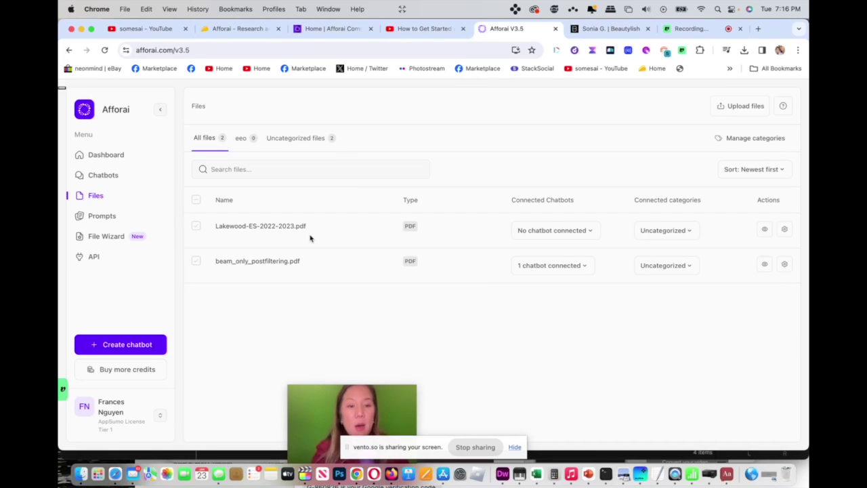
left_click(517, 447)
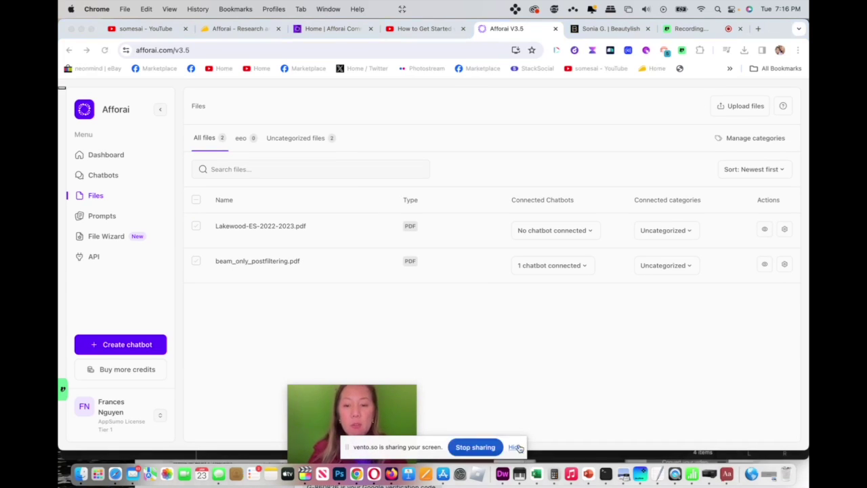
left_click(516, 448)
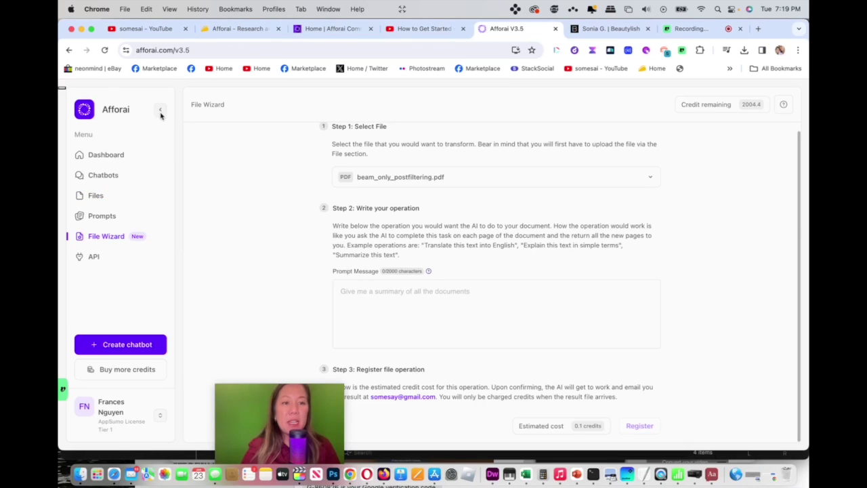
Examine the File Wizard's instructions for writing an operation, collapsing and re-expanding the navigation menu.
left_click(161, 111)
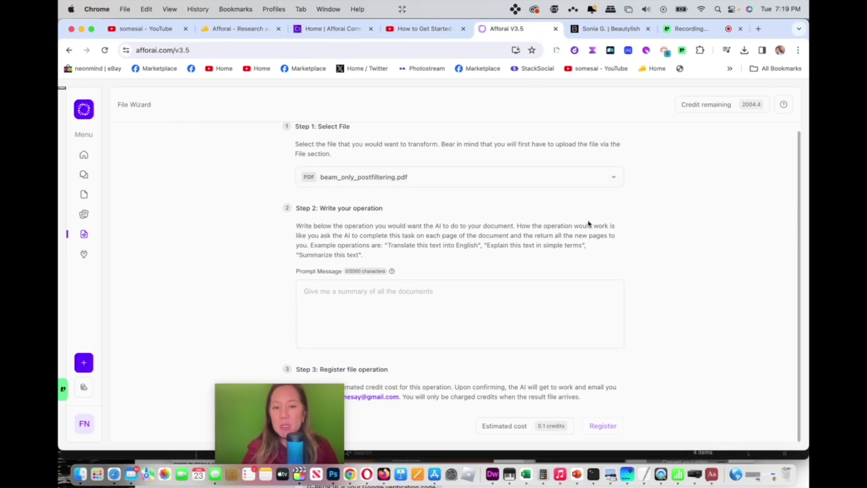
left_click_drag(795, 226, 796, 253)
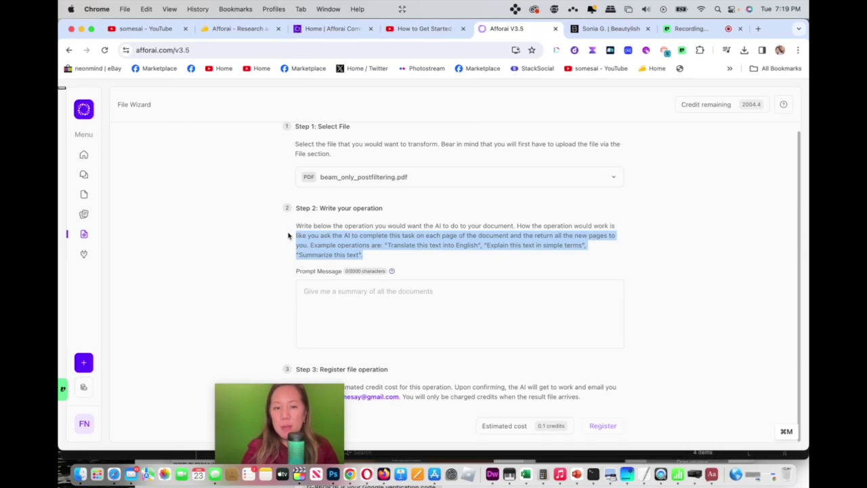
left_click(83, 109)
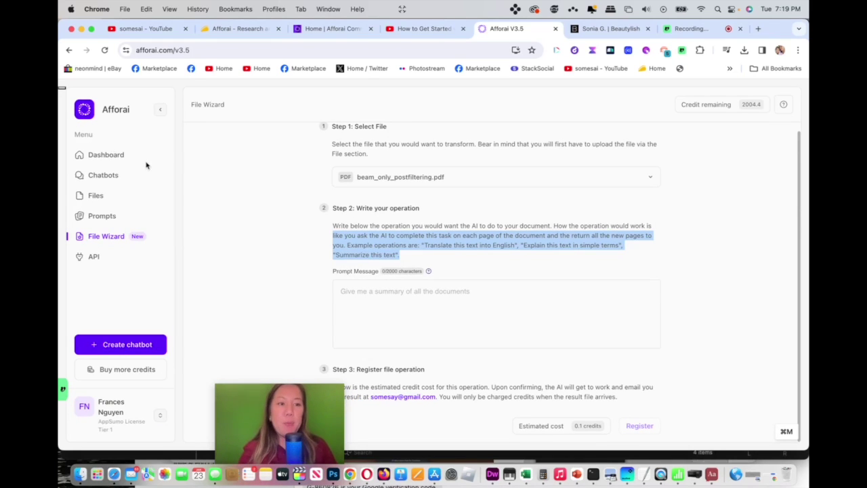
Return to the list of uploaded files and start a new file upload.
left_click(123, 156)
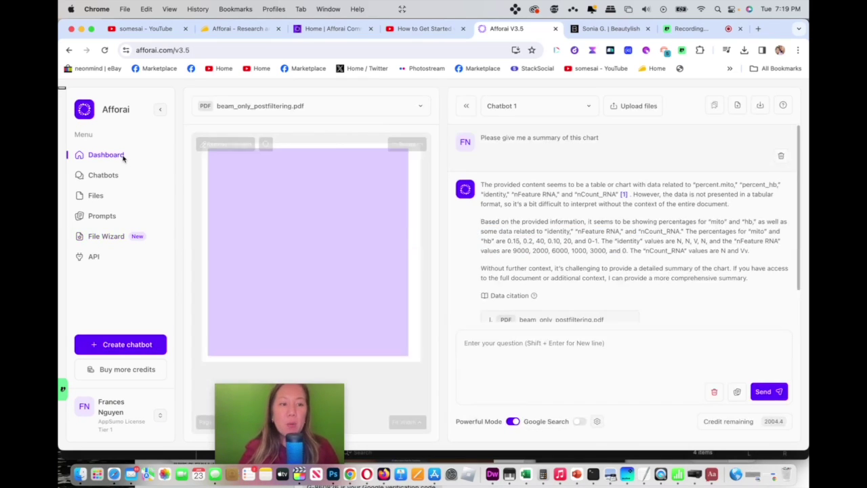
left_click(95, 196)
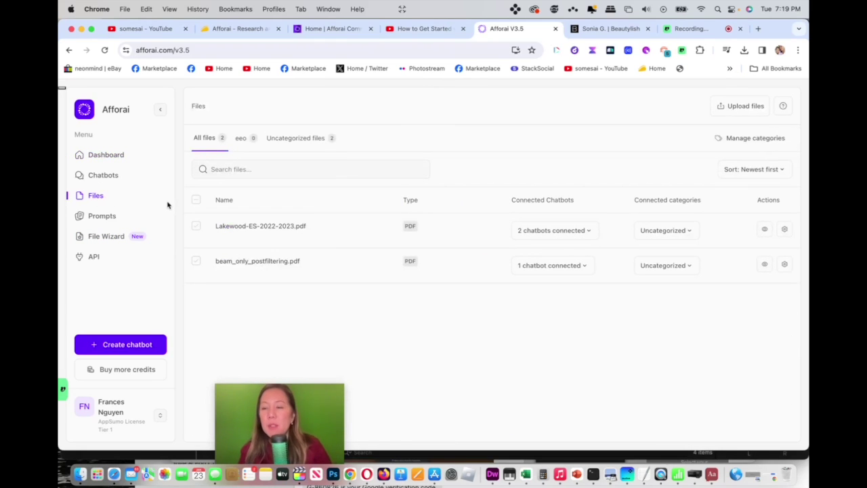
left_click(739, 111)
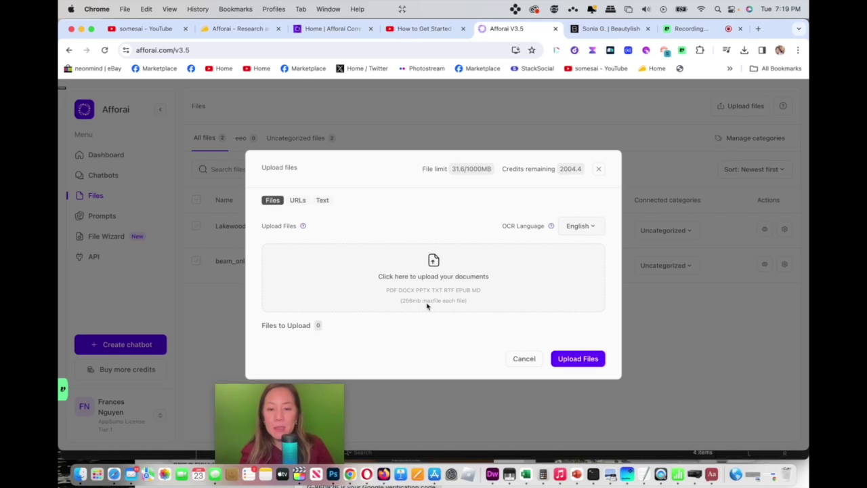
Review the OCR language choices and the URL and custom text upload options, ending on document upload.
left_click(592, 229)
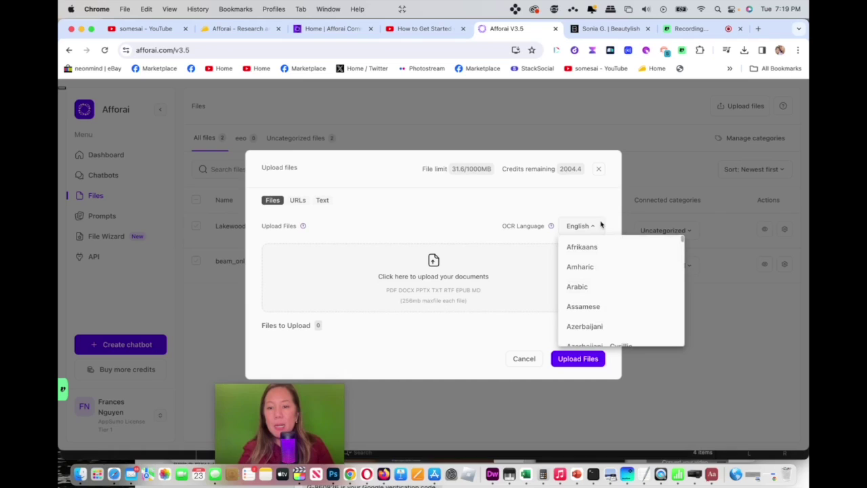
left_click(604, 224)
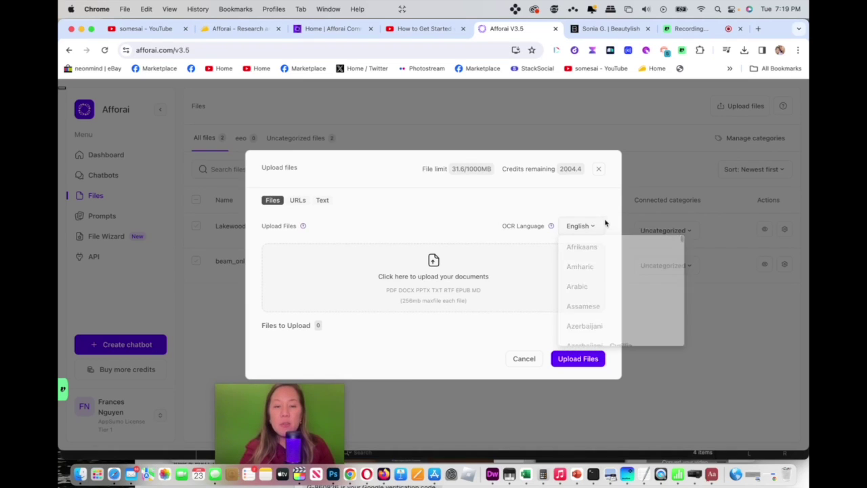
left_click(299, 201)
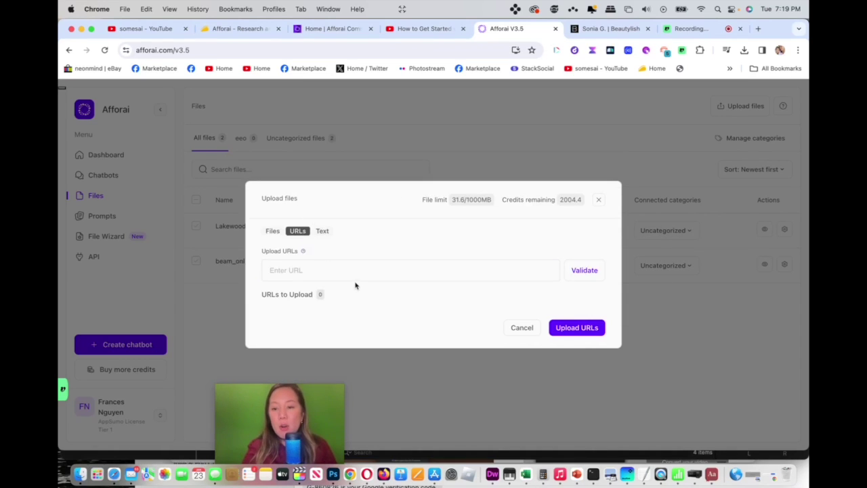
left_click(322, 232)
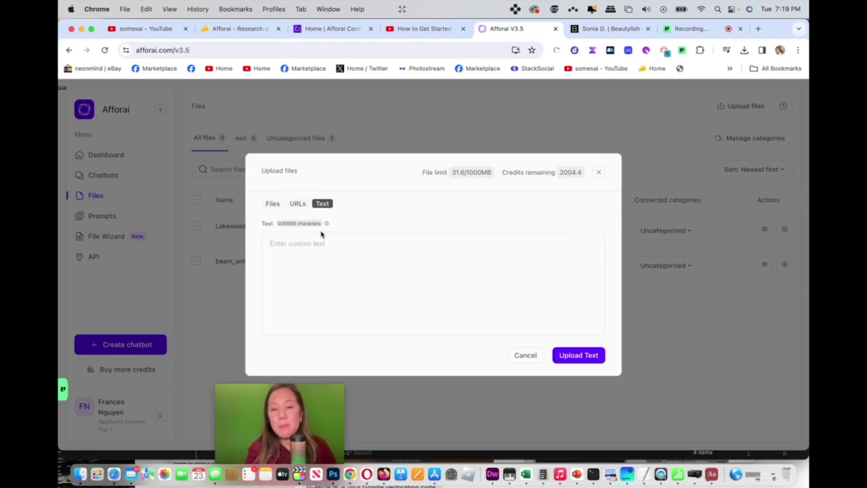
left_click(271, 204)
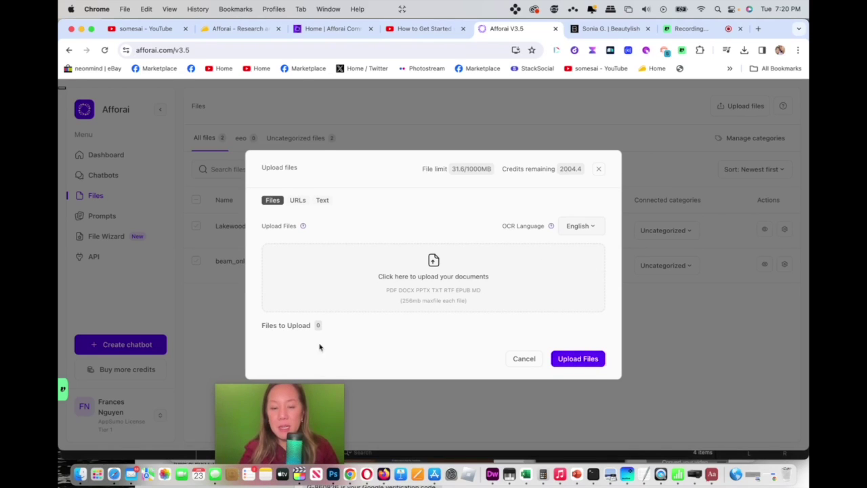
Switch to Finder, close the surplus windows and move the remaining Afforaid folder window clear of the upload area.
left_click(80, 474)
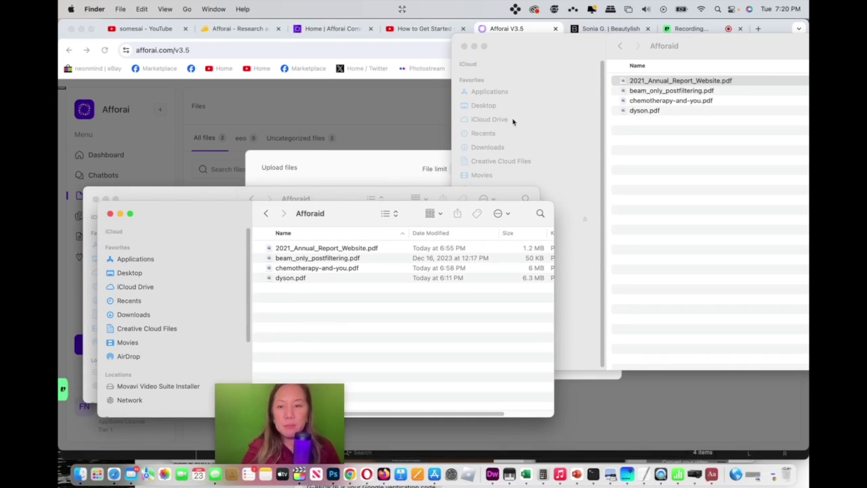
left_click(464, 47)
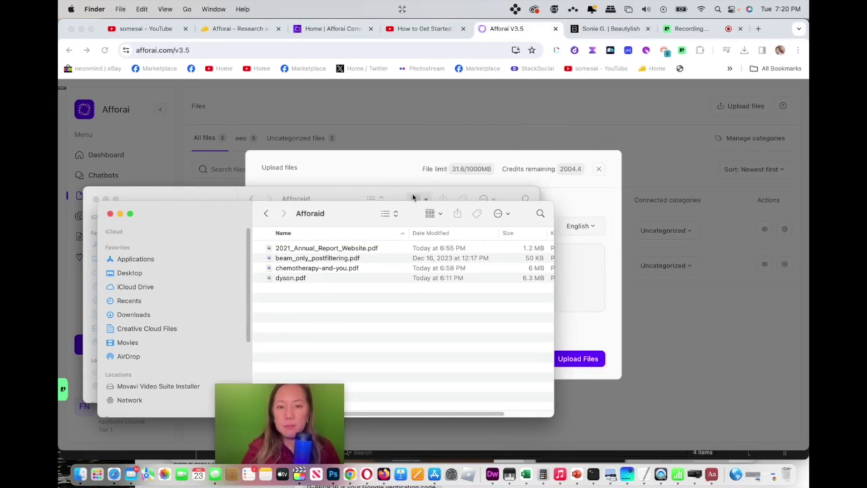
left_click(95, 200)
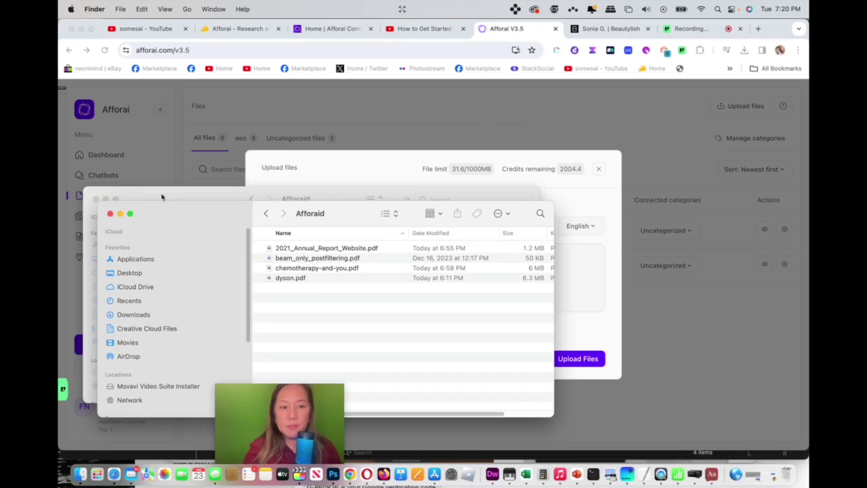
left_click_drag(158, 253, 175, 276)
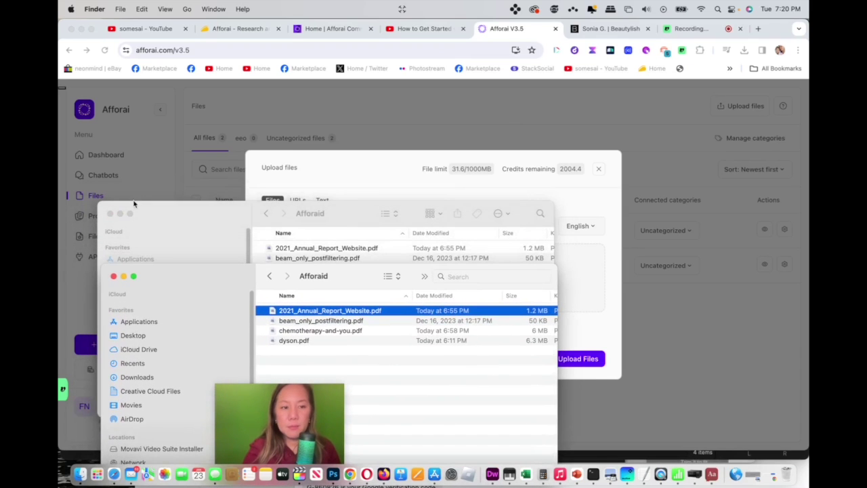
left_click(116, 277)
left_click_drag(199, 226, 201, 296)
Upload chemotherapy-and-you.pdf from the Afforaid folder and connect it to Chatbot 2 and Chatbot 1.
left_click(313, 337)
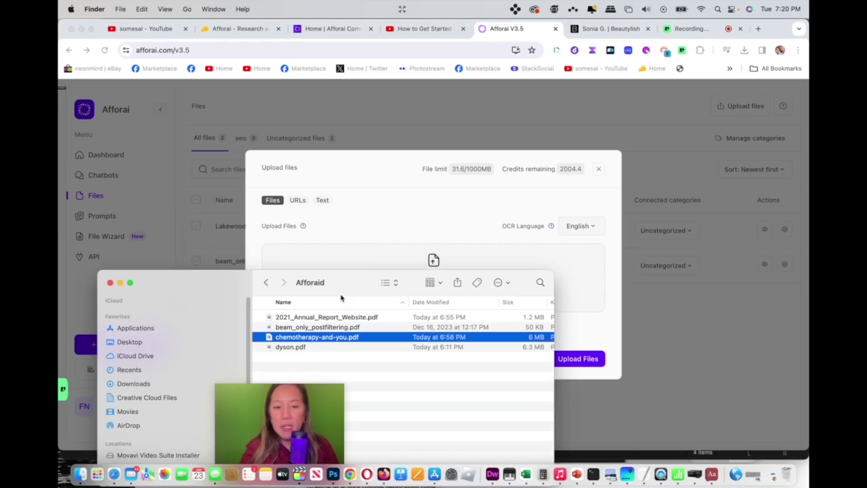
left_click_drag(365, 277, 368, 303)
left_click_drag(353, 364, 369, 276)
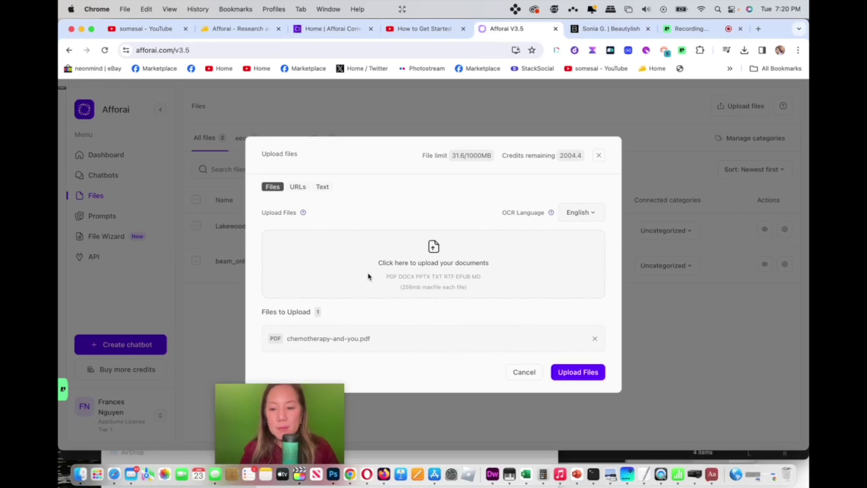
left_click(587, 372)
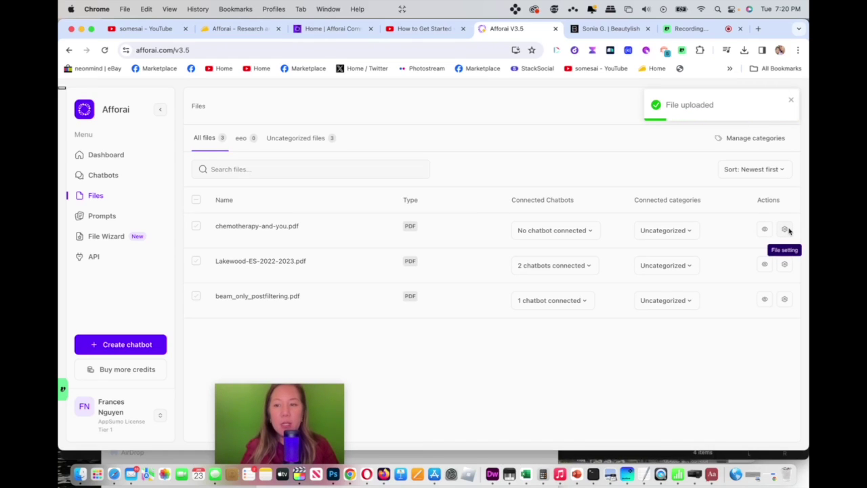
left_click(584, 230)
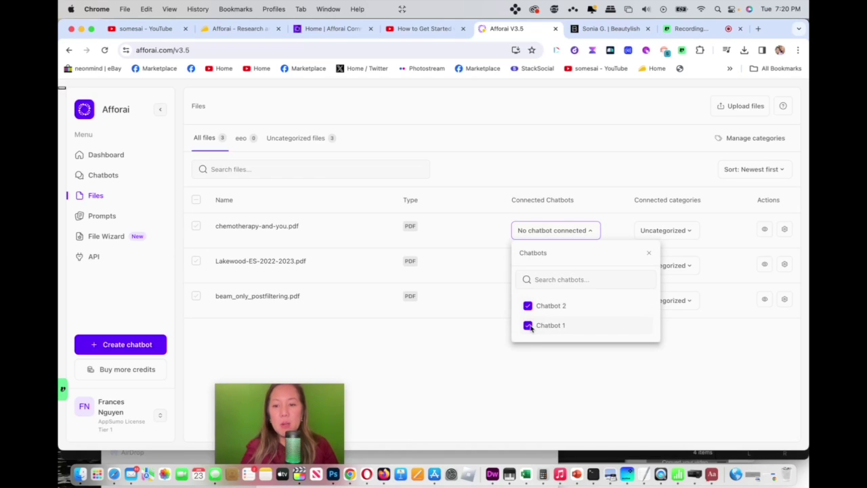
left_click(737, 328)
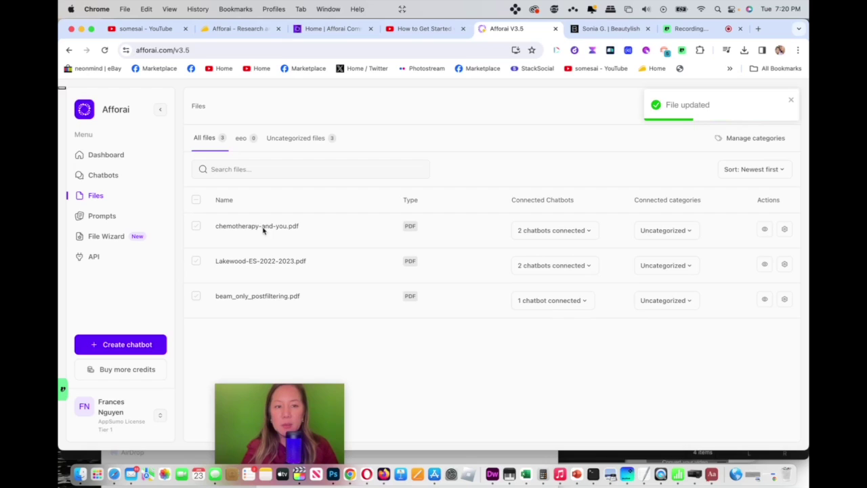
Return to the dashboard and check which documents are available to Chatbot 1.
left_click(120, 155)
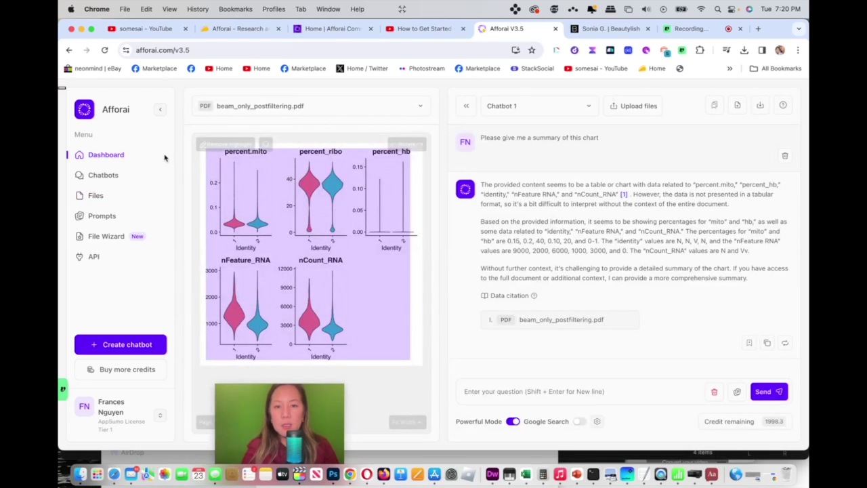
left_click(420, 107)
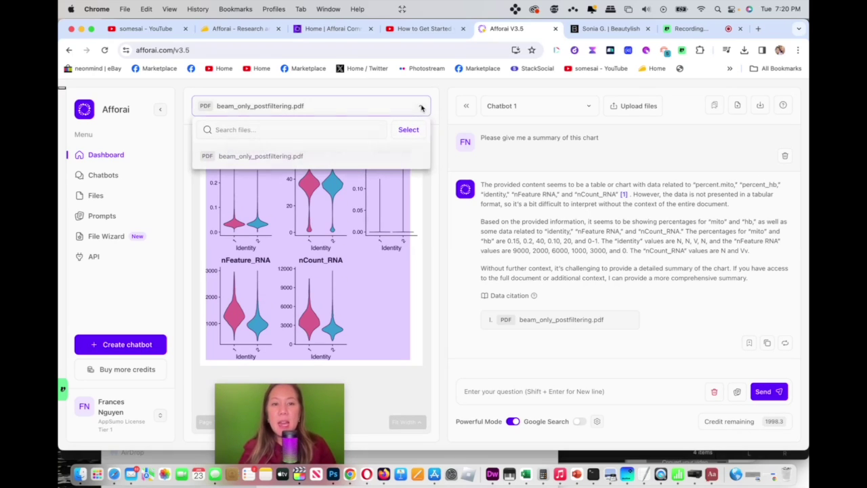
left_click(647, 106)
Upload dyson.pdf from the Afforaid folder to Chatbot 1.
left_click(647, 106)
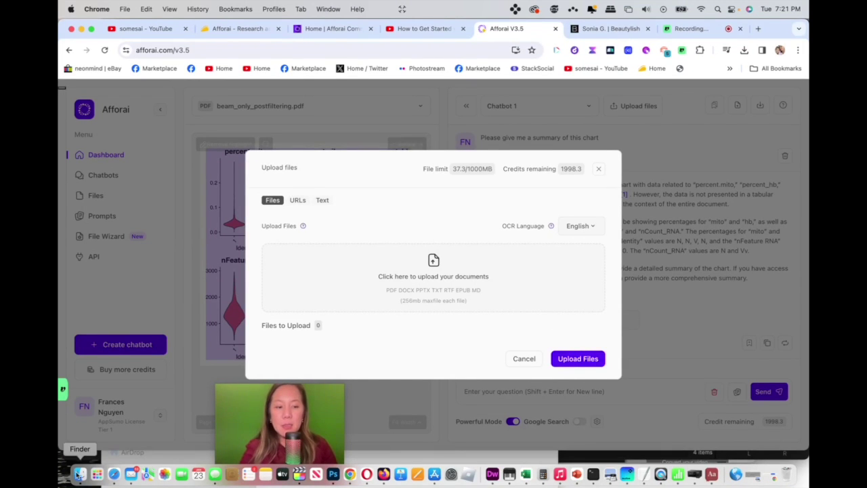
left_click(80, 474)
left_click(286, 354)
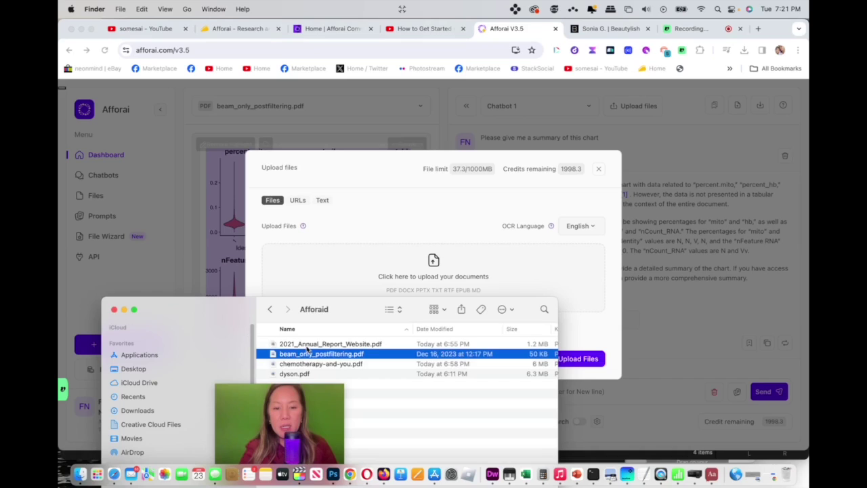
left_click(306, 345)
left_click(288, 373)
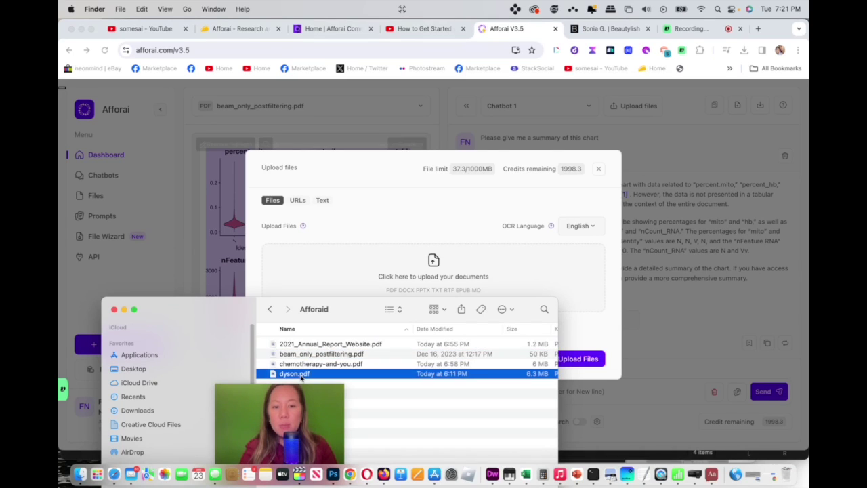
key("super+a")
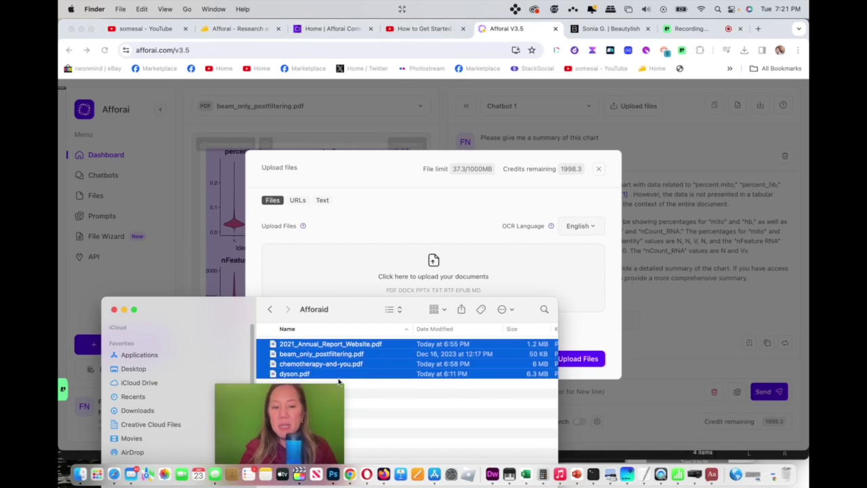
left_click(370, 387)
left_click(312, 377)
left_click_drag(312, 378, 368, 287)
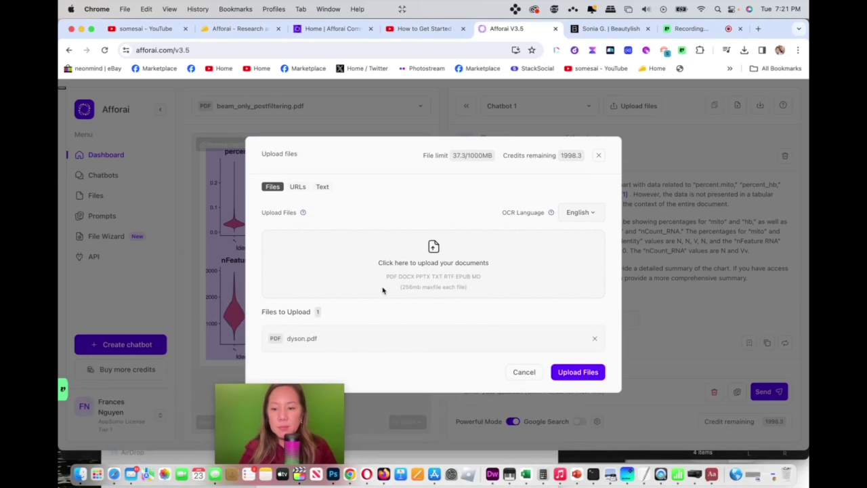
left_click(590, 374)
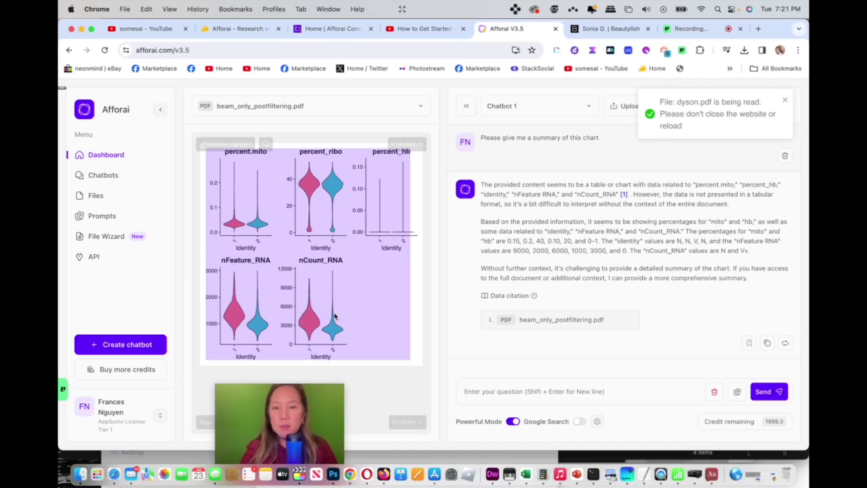
Add 2021_Annual_Report_Website.pdf to a new Chatbot 1 upload that still contains dyson.pdf, and upload both files.
left_click(639, 105)
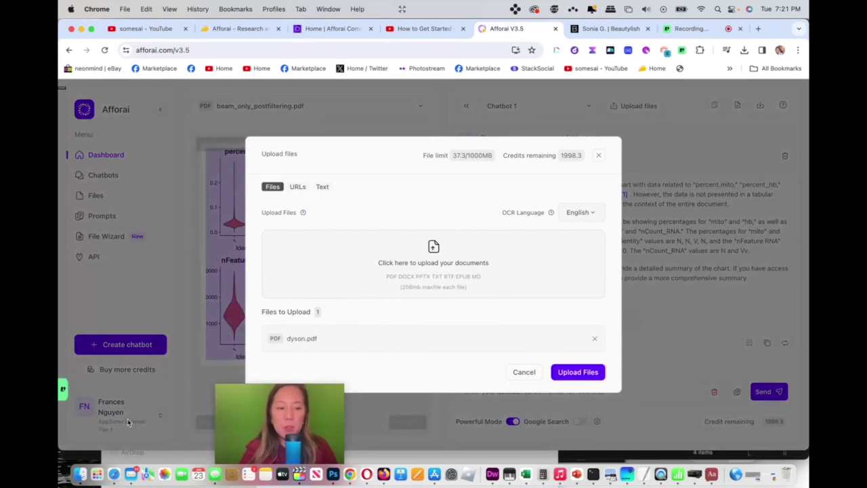
left_click(80, 473)
left_click(306, 364)
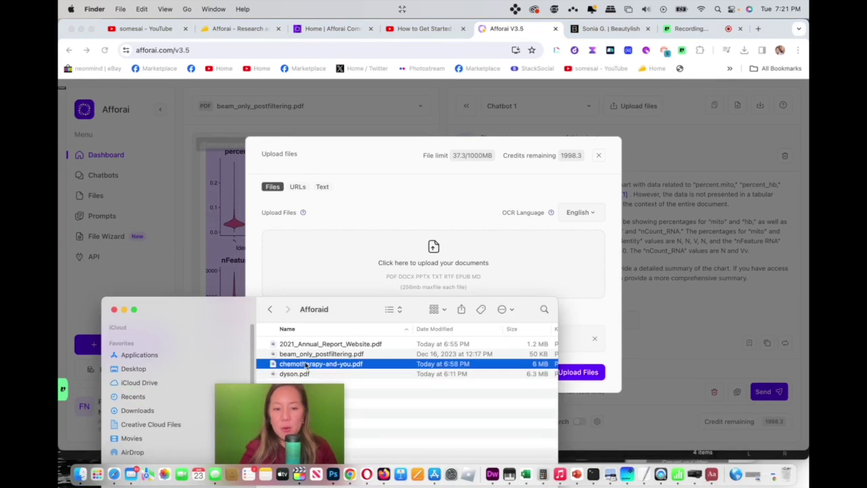
left_click(315, 345)
left_click_drag(315, 344, 394, 252)
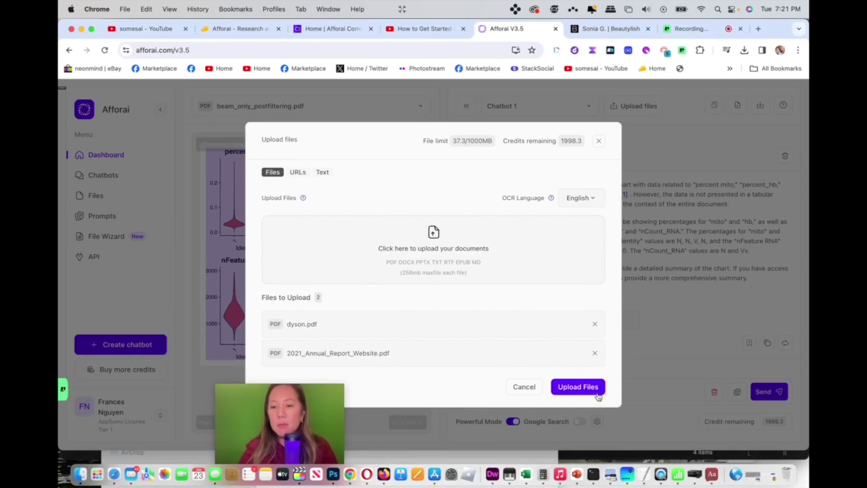
left_click(576, 386)
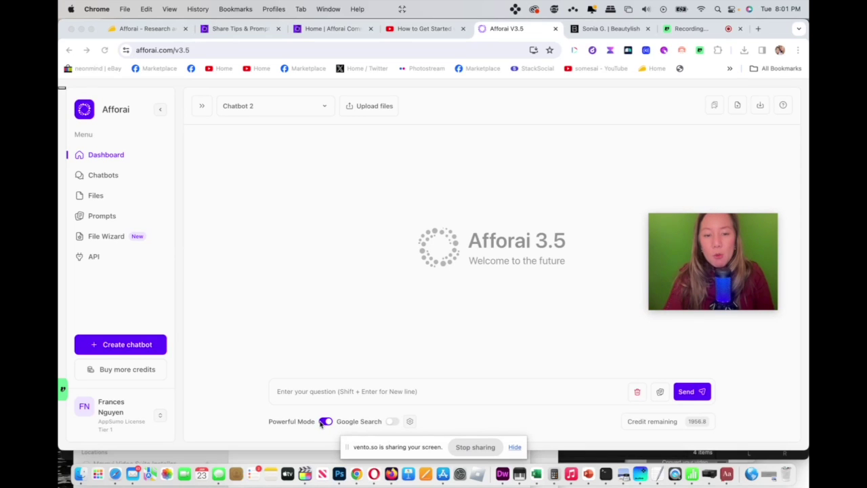
Hide the screen-sharing notice and turn off Powerful Mode for Chatbot 2.
left_click(515, 448)
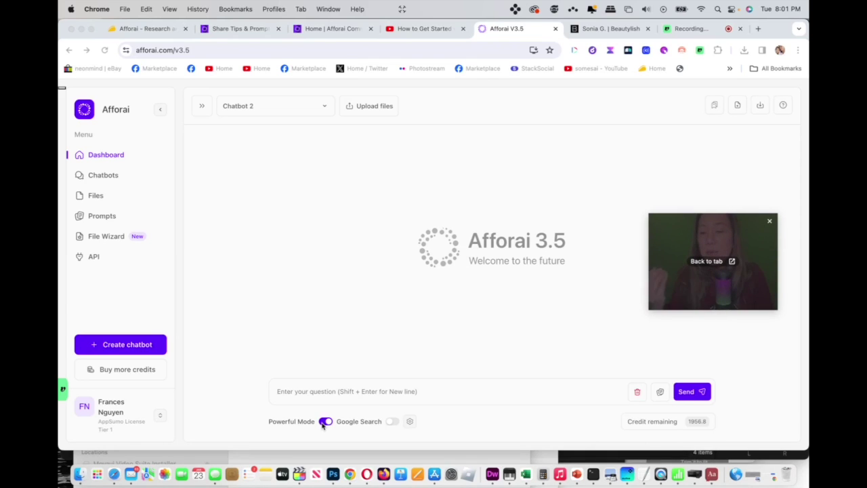
left_click(323, 421)
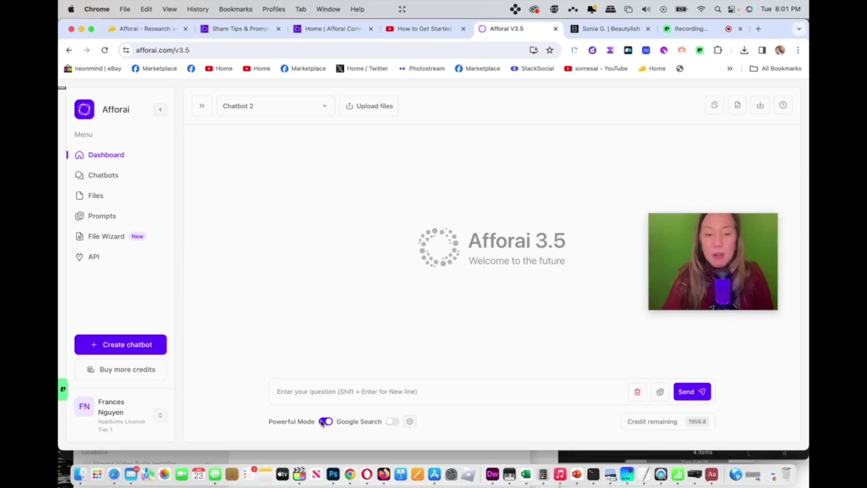
left_click(325, 421)
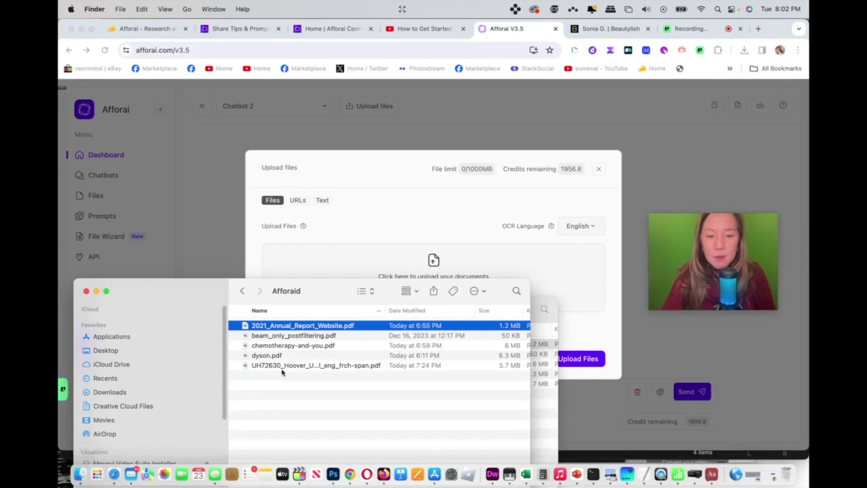
Upload UH72630_Hoover_User_Manual_eng_frch-span.pdf from the Afforaid folder to Chatbot 2.
left_click(299, 345)
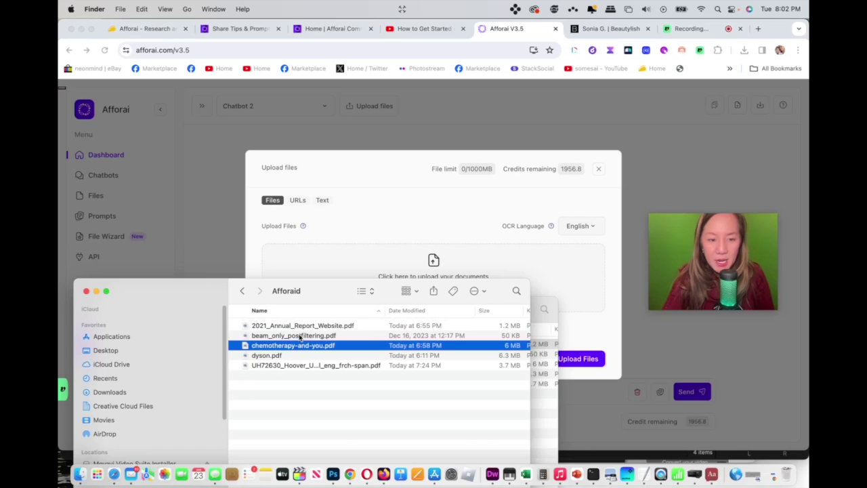
left_click(300, 336)
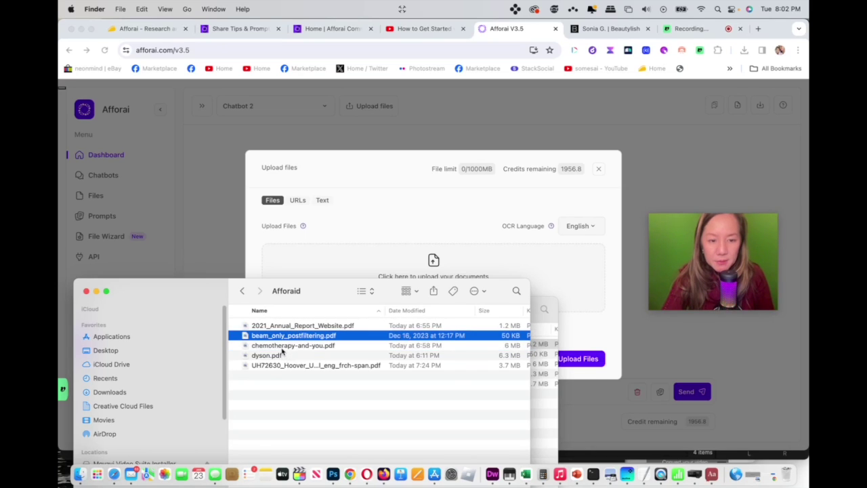
left_click(288, 365)
left_click_drag(288, 367, 353, 261)
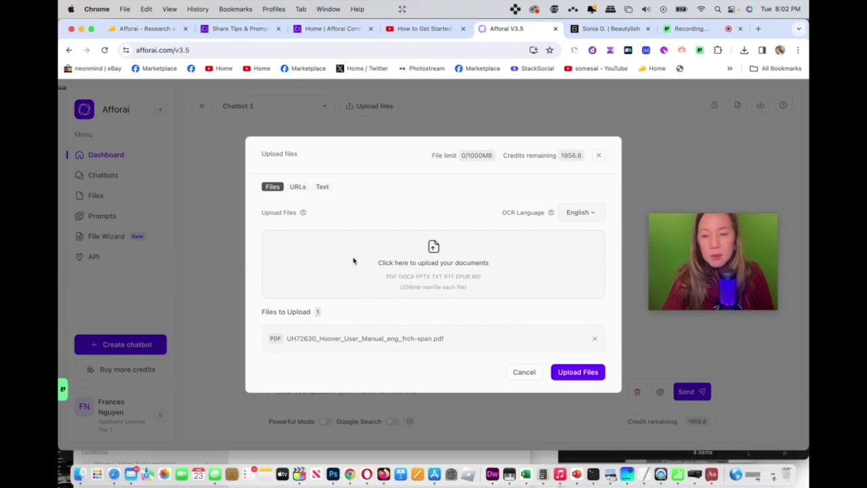
left_click(577, 371)
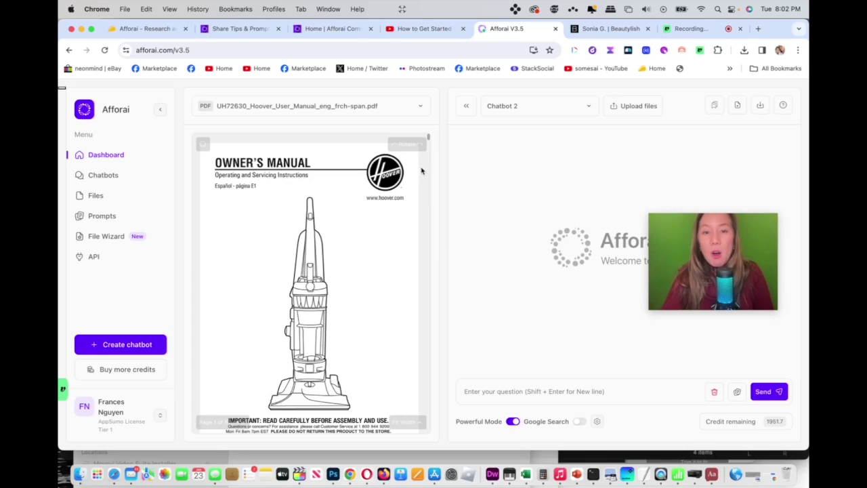
Ask Chatbot 2 about the Hoover manual with the question "give me a summary of this manual".
mouse_move(428, 139)
left_mouse_down()
mouse_move(459, 432)
mouse_move(420, 99)
left_mouse_up()
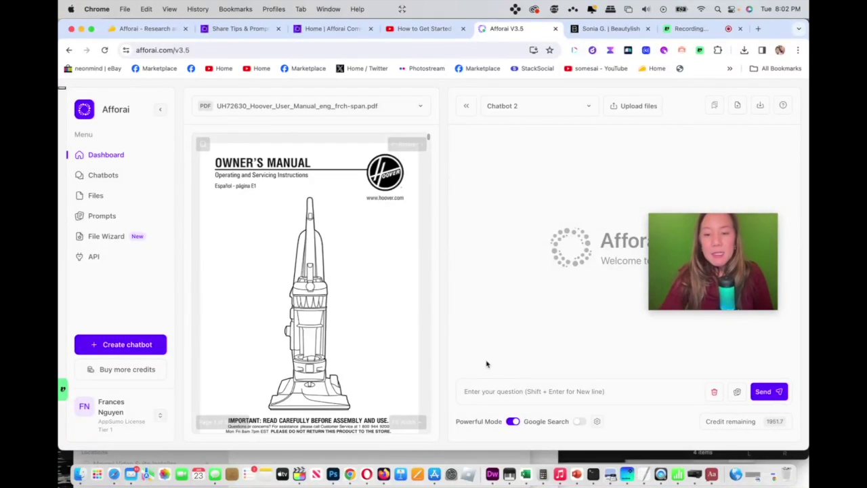
left_click(489, 388)
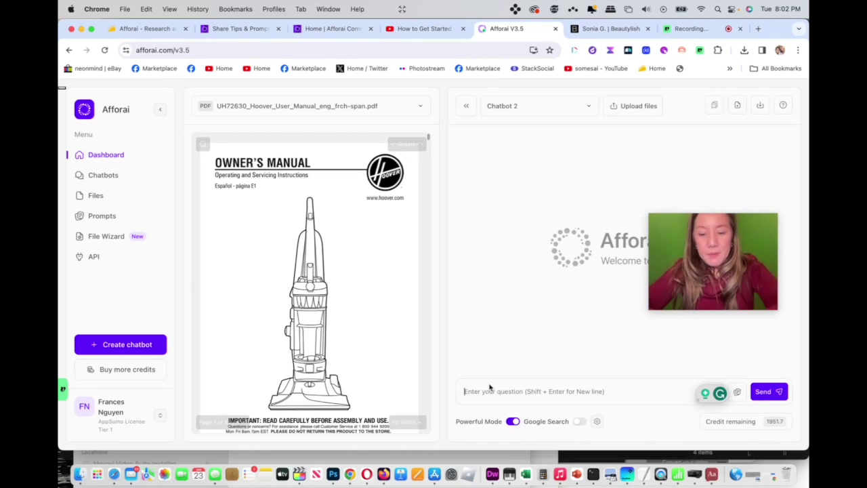
type("gir m")
key("BackSpace")
key("BackSpace")
key("BackSpace")
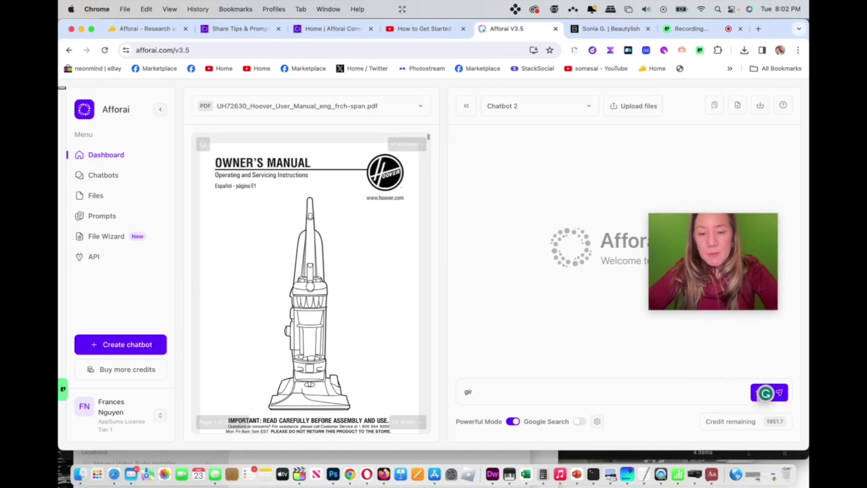
type("ve me a su")
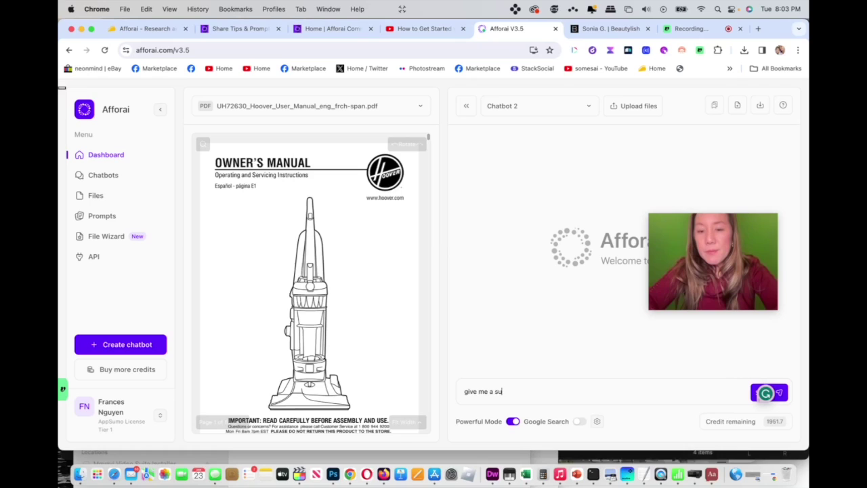
type("mmary of this ")
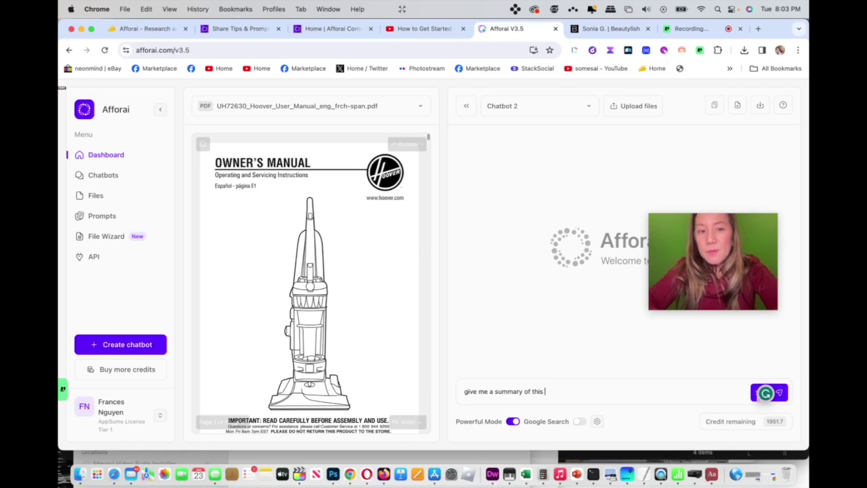
type("manual")
left_click(783, 393)
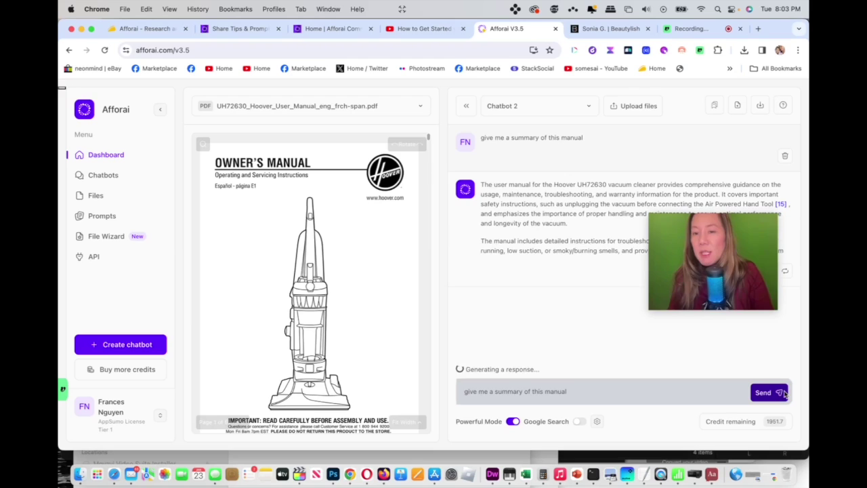
left_click_drag(730, 224, 529, 366)
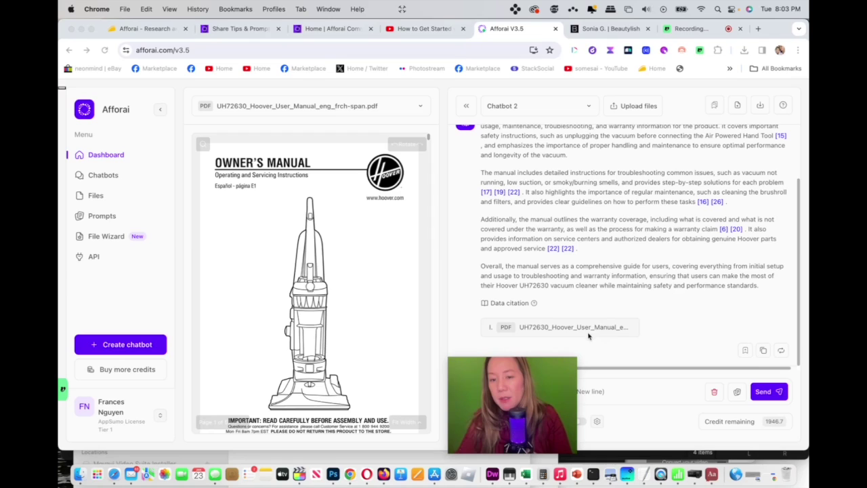
Open the citation details for the Hoover manual beneath Chatbot 2's summary, and close them after viewing.
mouse_move(540, 366)
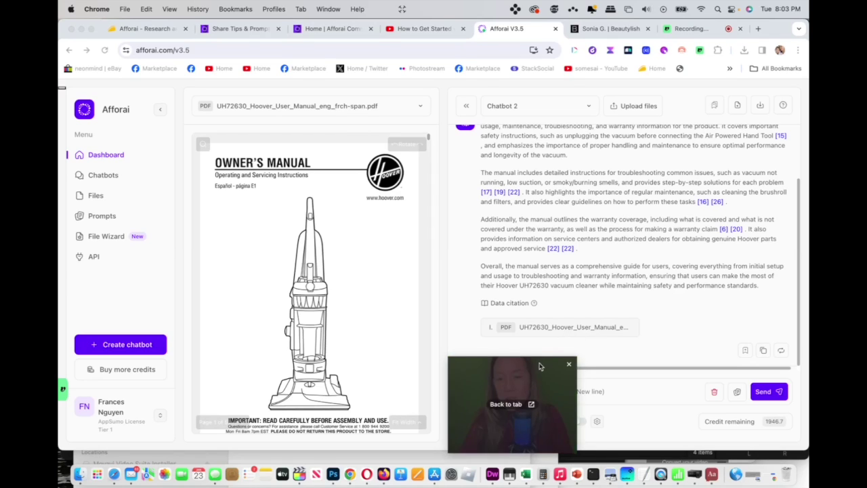
left_click_drag(540, 367, 635, 367)
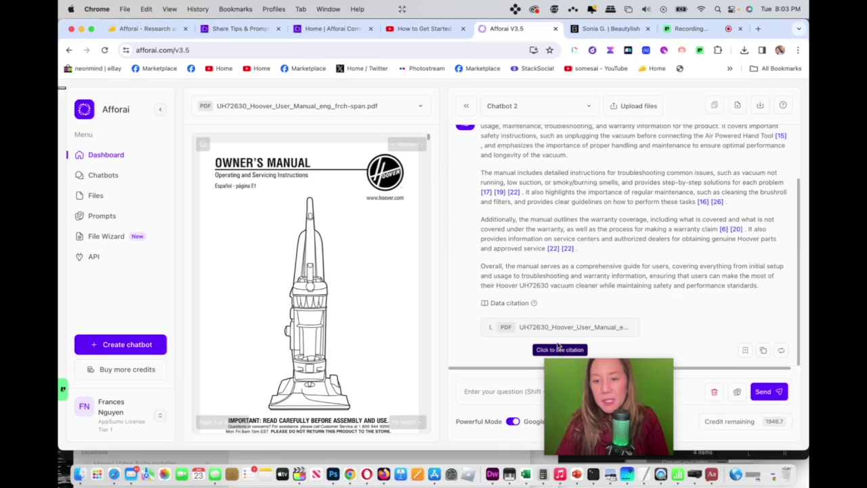
left_click(559, 332)
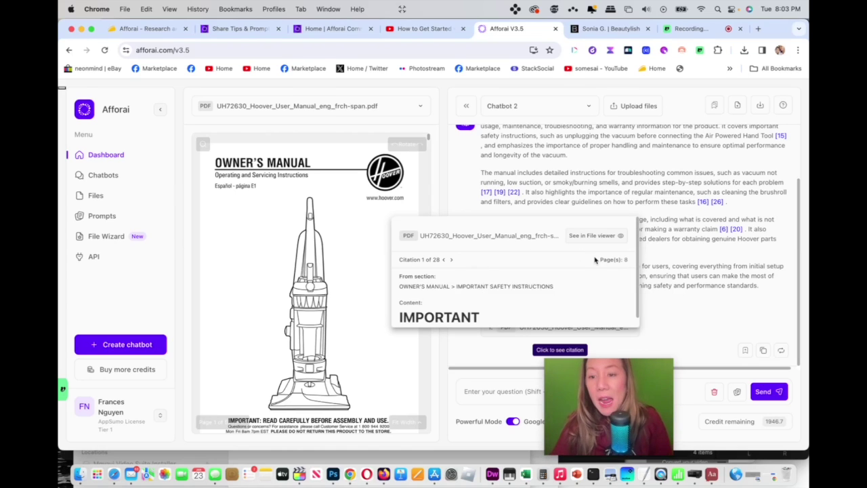
left_click(685, 307)
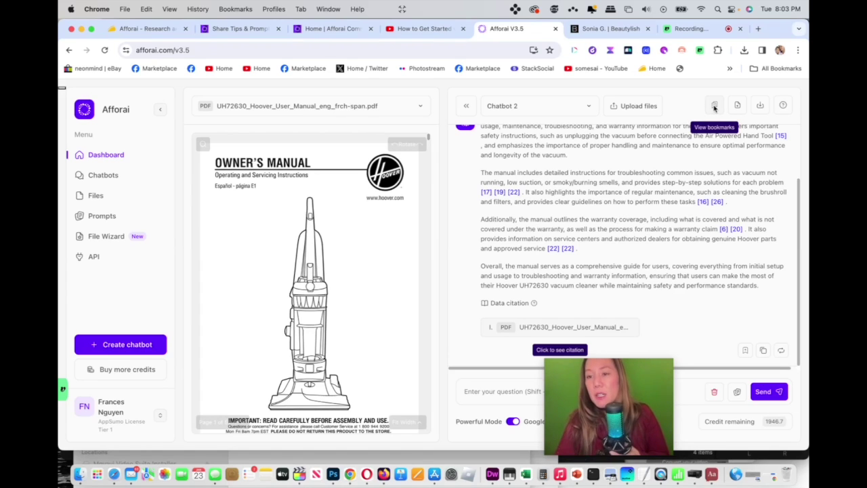
Bookmark Chatbot 2's summary of the manual under the name "Hoover".
left_click(746, 350)
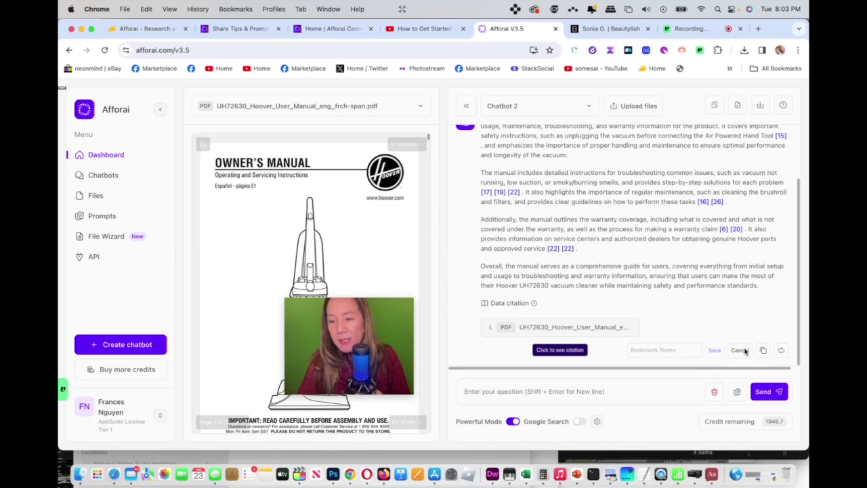
left_click(676, 350)
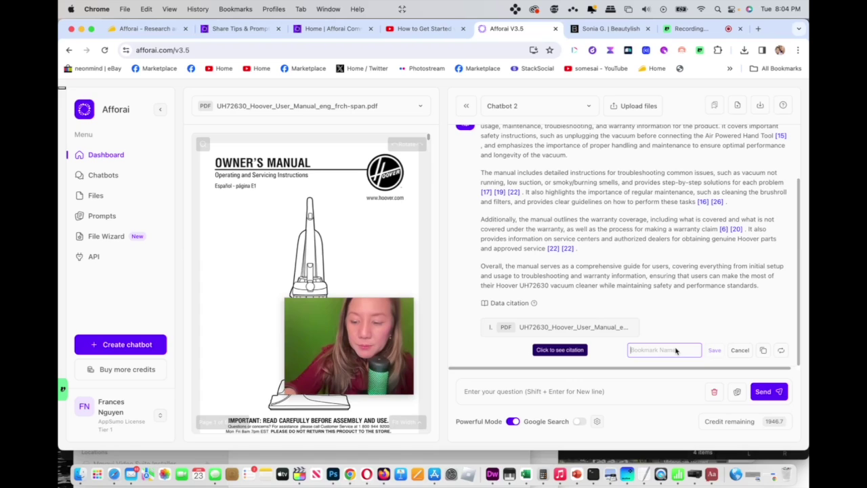
type("Hoover")
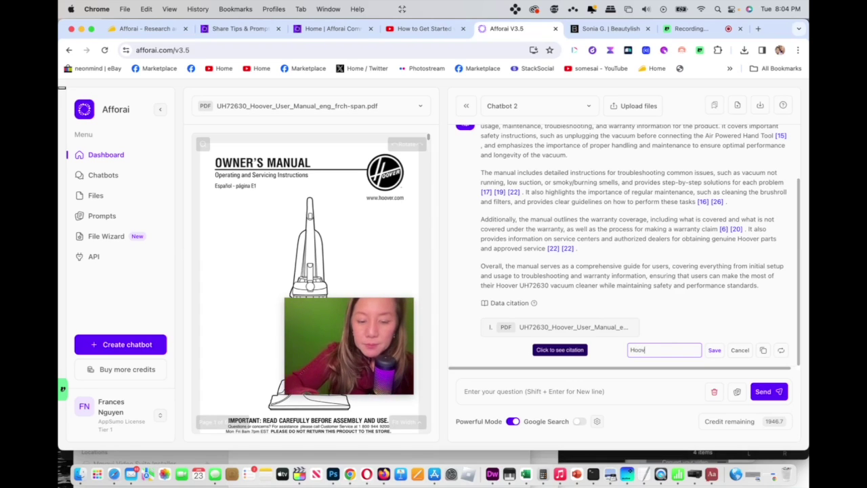
left_click(714, 351)
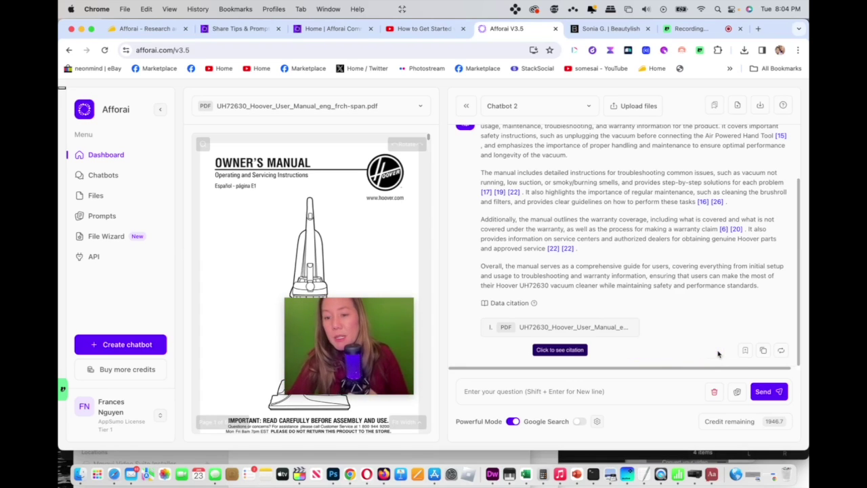
Delete Chatbot 2's conversation history and check the saved bookmarks for the Hoover entry.
left_click(713, 393)
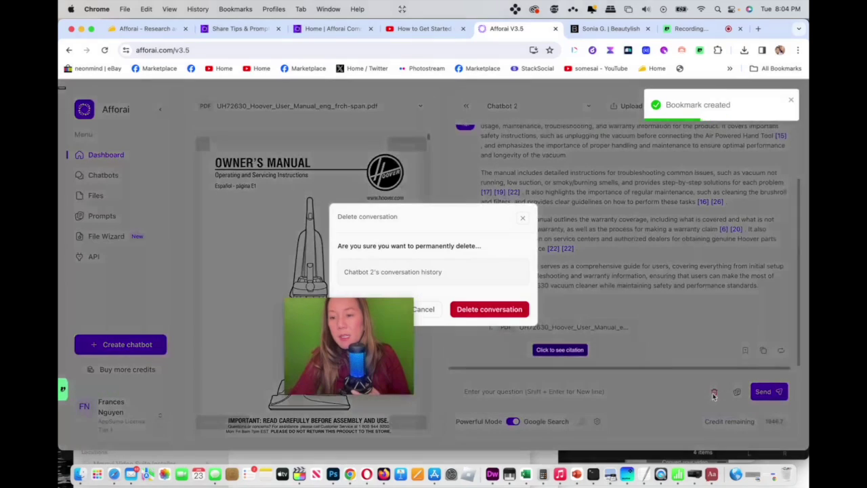
left_click(512, 309)
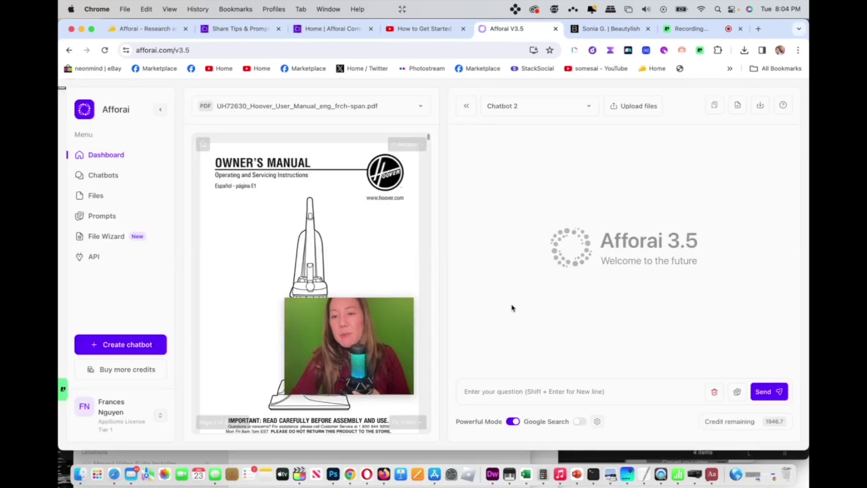
left_click(714, 107)
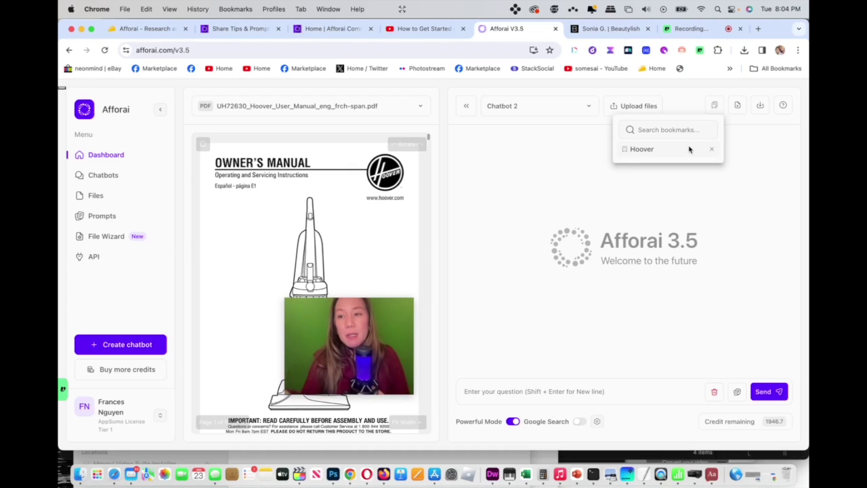
left_click(766, 196)
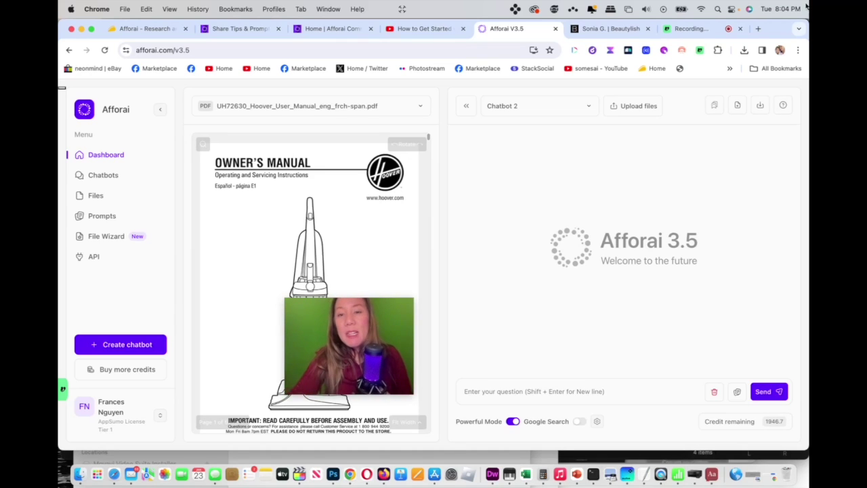
Try to upload UH72630_Hoover_User_Manual_eng_frch-span.pdf from the Afforaid folder to Chatbot 2 again.
left_click(640, 107)
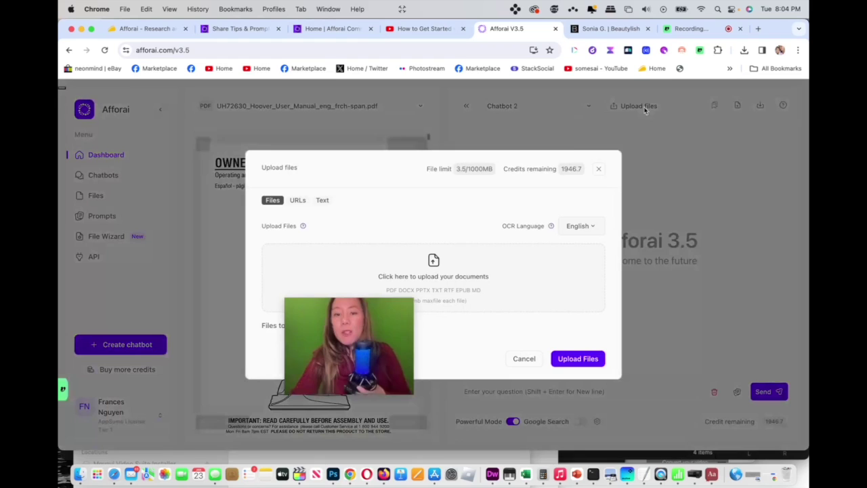
left_click(98, 452)
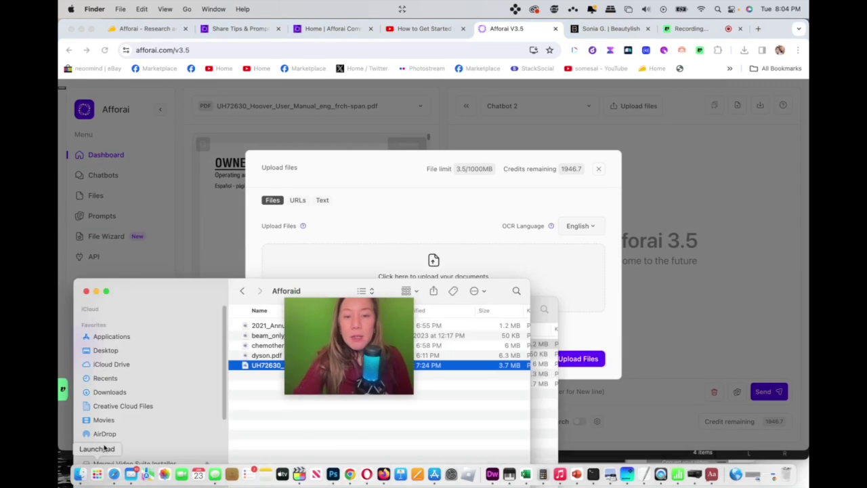
left_click_drag(336, 308, 149, 304)
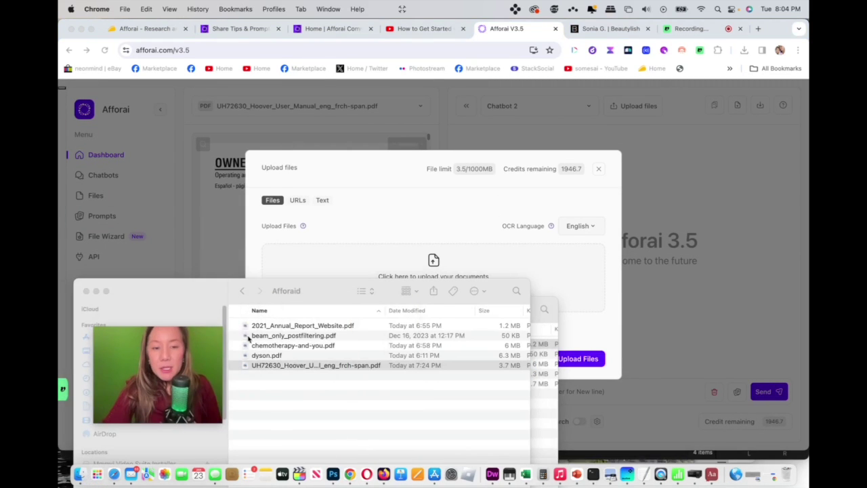
left_click_drag(275, 369, 368, 255)
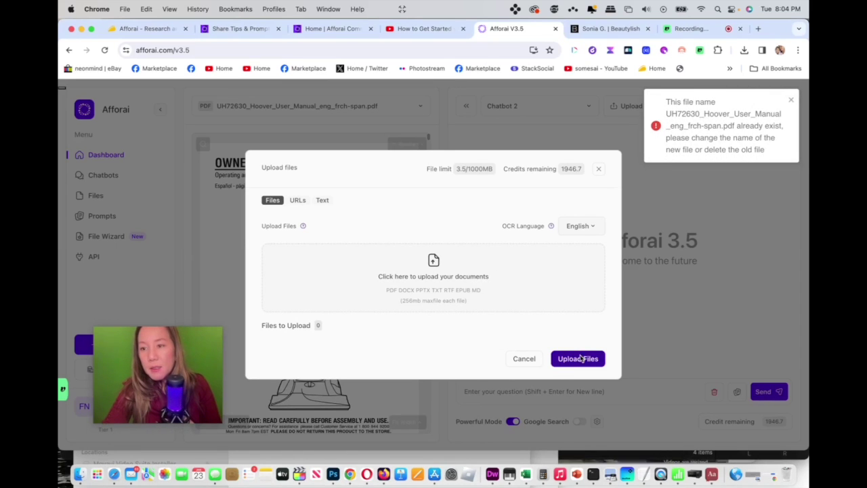
left_click(599, 169)
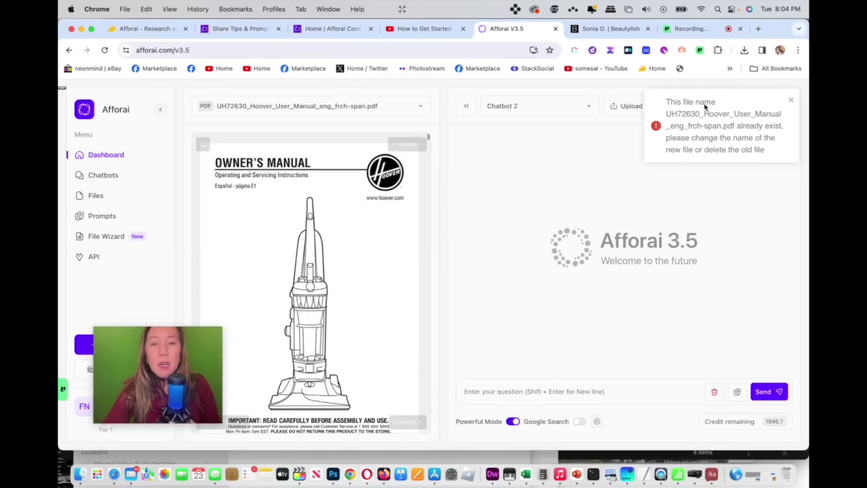
left_click(783, 100)
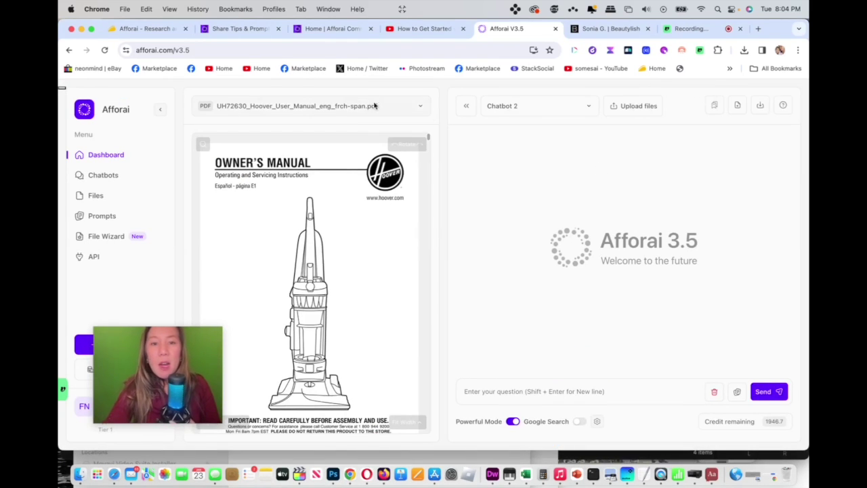
Search Chatbot 2's connected files for "dyson" and view the file selection options.
left_click(411, 107)
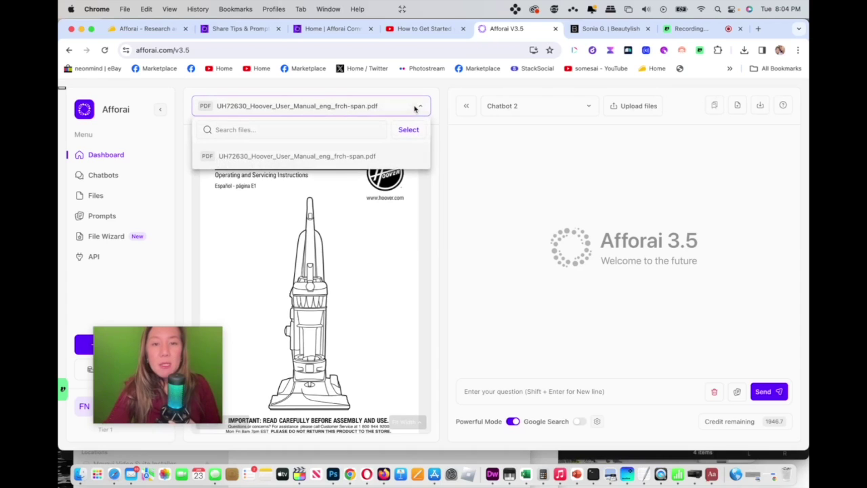
left_click(340, 134)
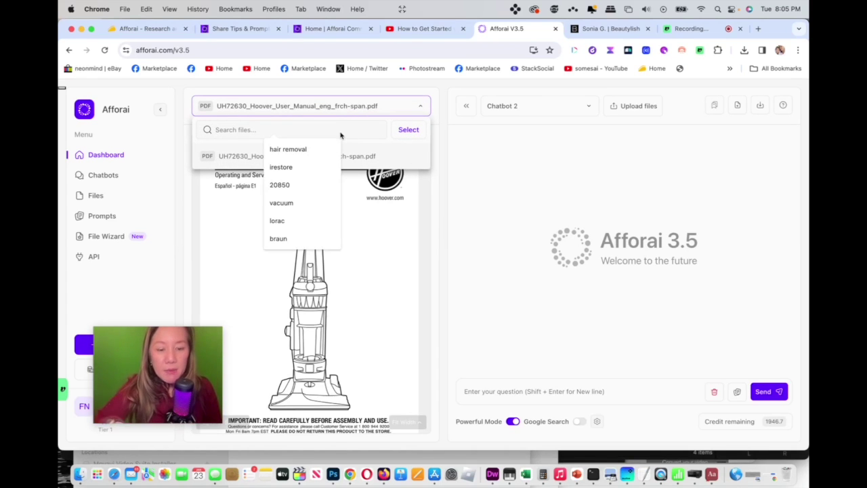
type("dyson")
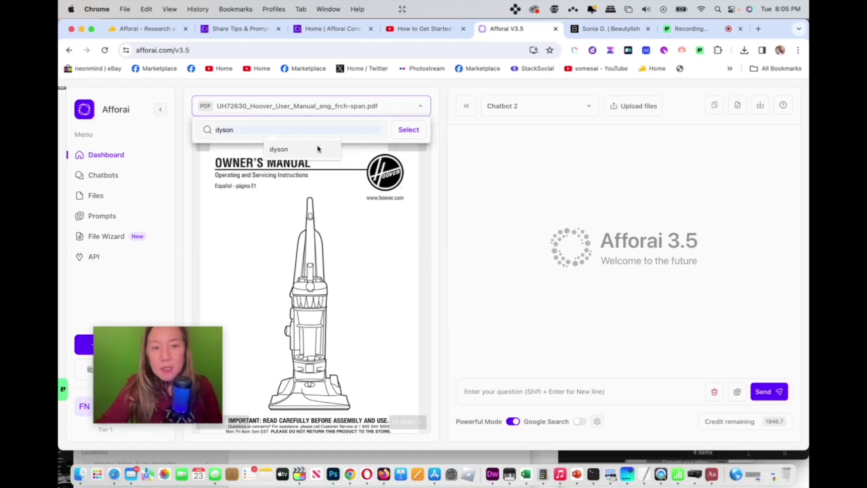
left_click(318, 149)
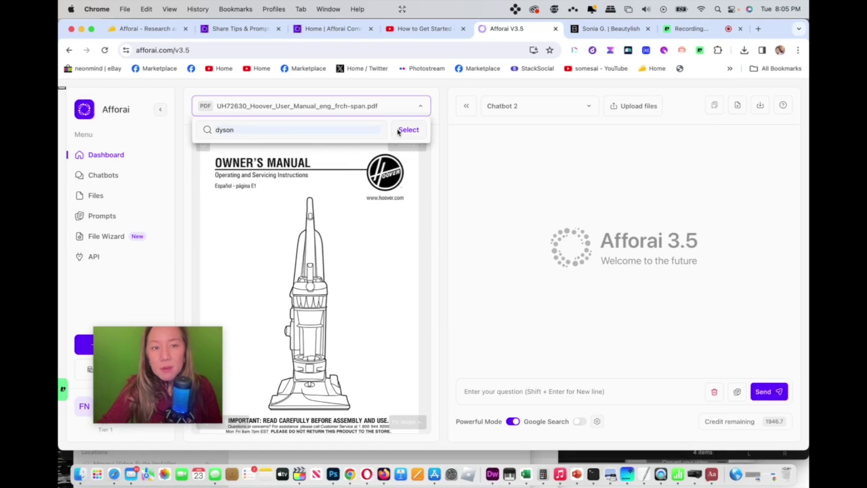
left_click(399, 131)
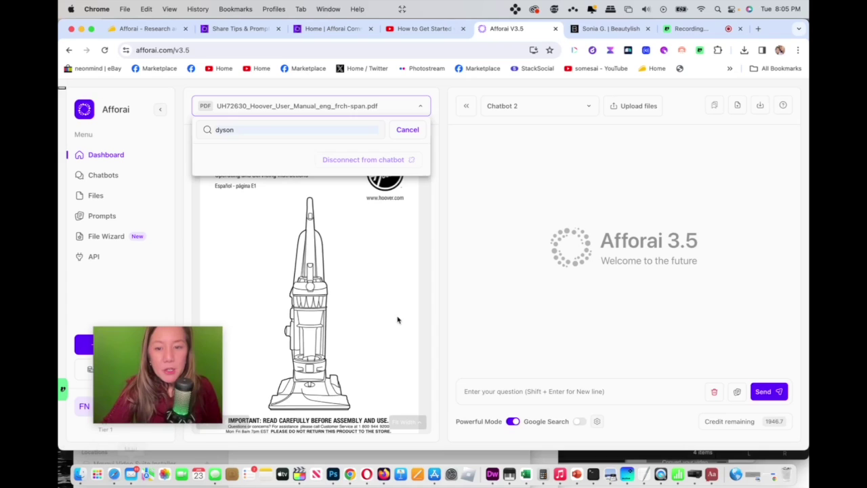
left_click(471, 236)
Upload dyson.pdf from the Afforaid folder to Chatbot 2.
left_click(623, 107)
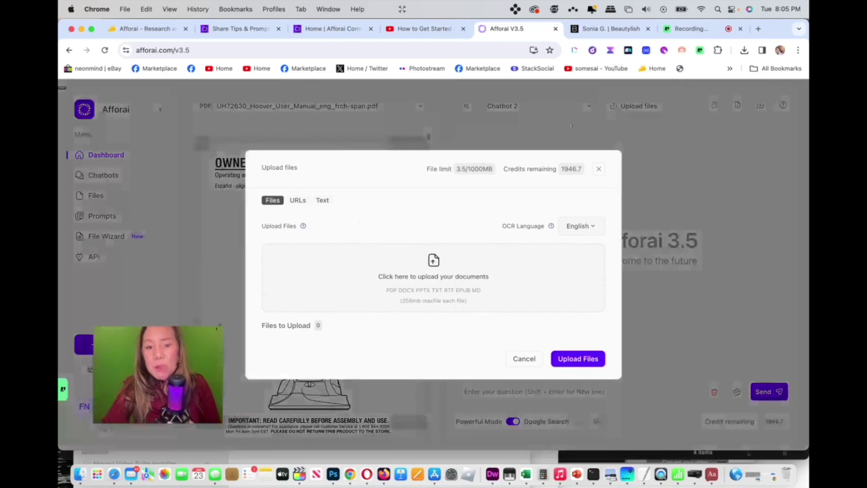
left_click(81, 475)
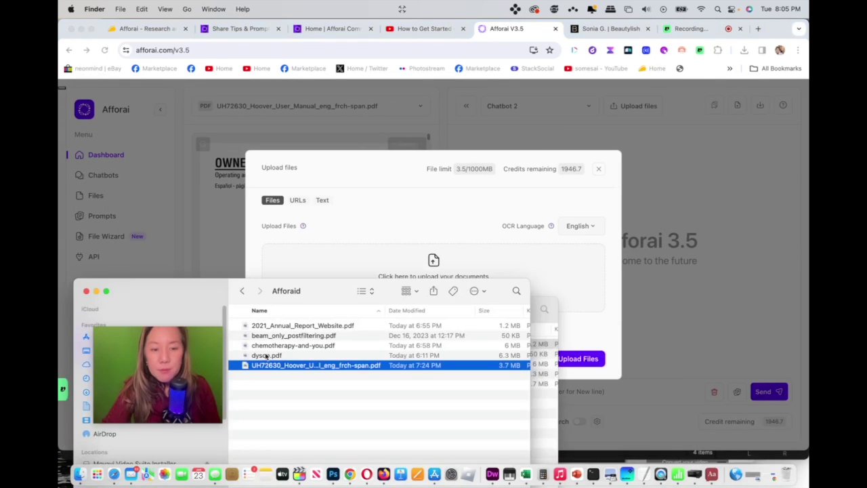
left_click_drag(274, 357, 348, 251)
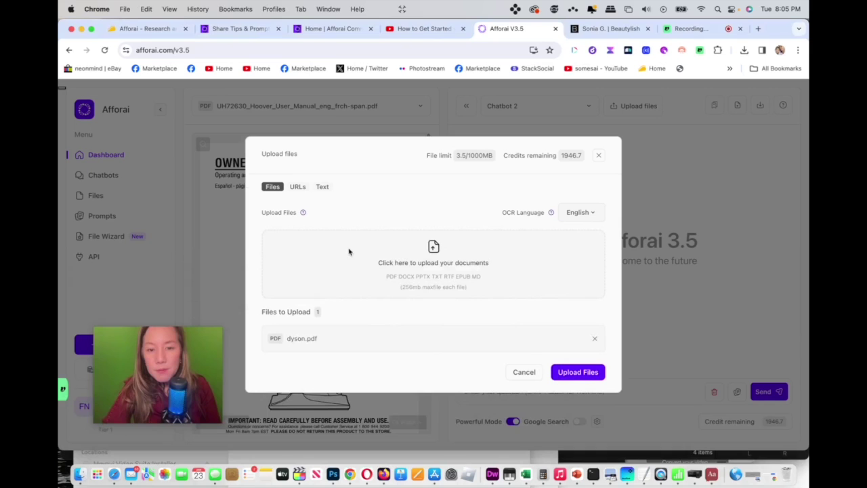
left_click(577, 369)
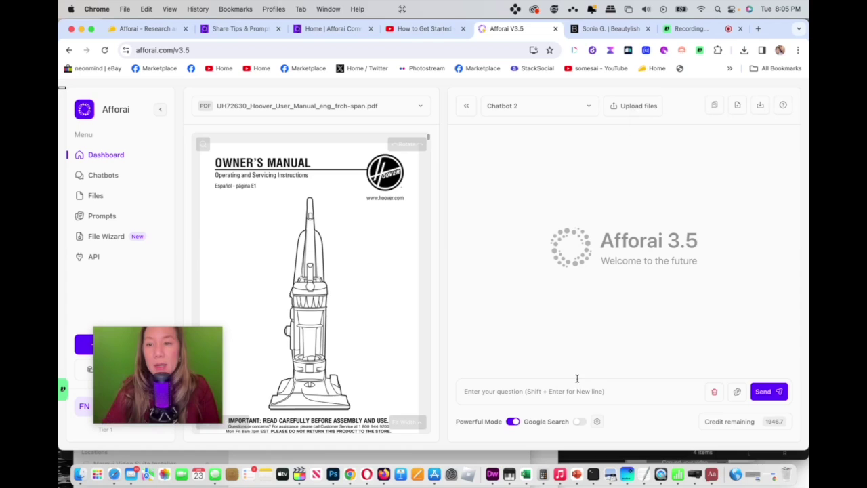
left_click(563, 391)
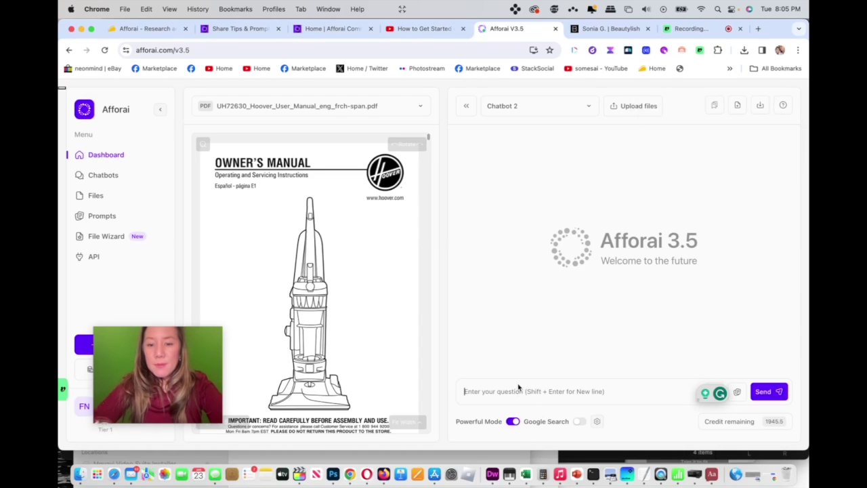
type("Give")
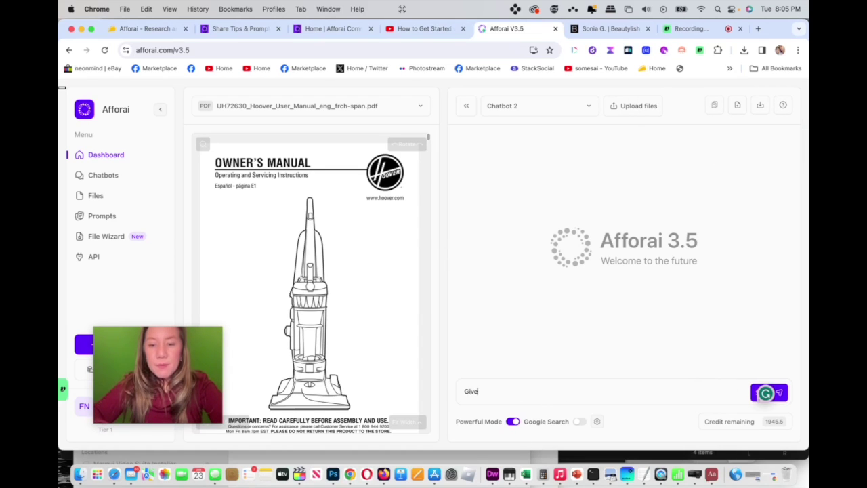
type(" me a")
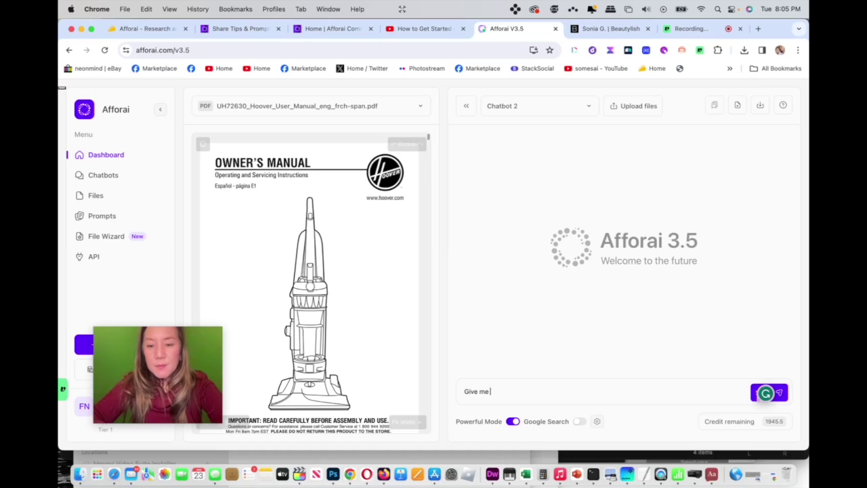
key("BackSpace")
key("BackSpace")
key("BackSpace")
key("BackSpace")
key("BackSpace")
key("BackSpace")
key("BackSpace")
key("BackSpace")
key("BackSpace")
key("BackSpace")
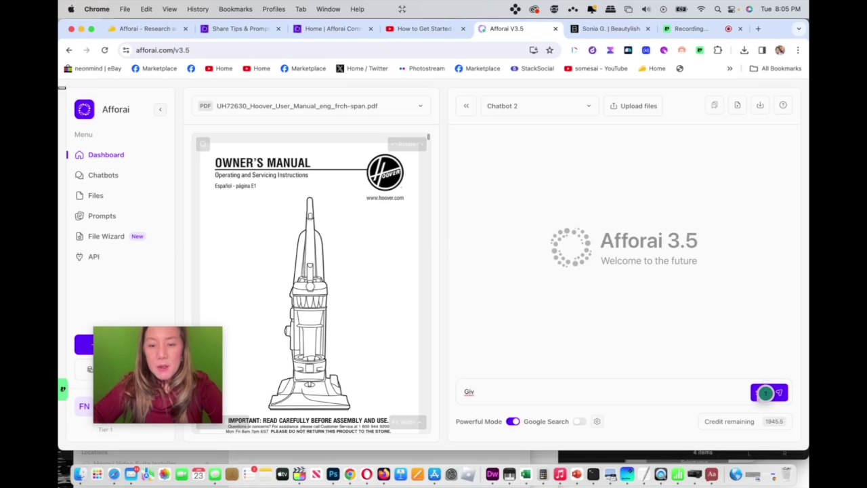
Ask Chatbot 2 "Compare they dyson and the hoover.".
type("Compare teh dy")
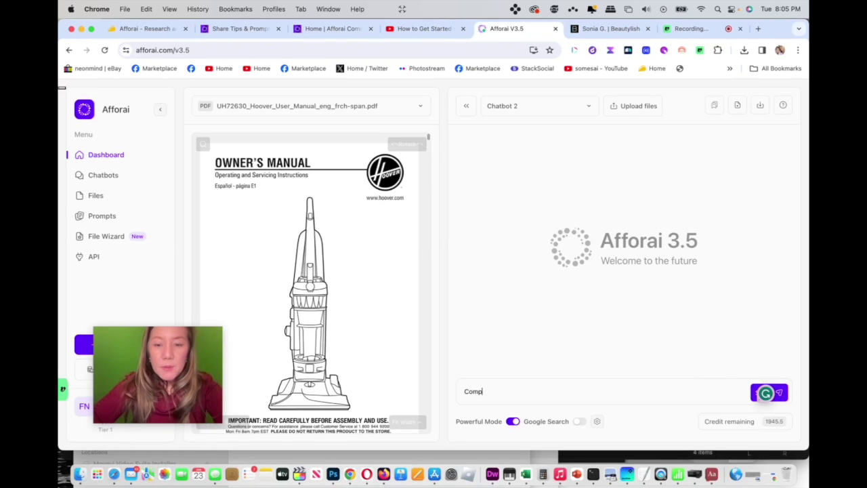
key("BackSpace")
key("BackSpace")
key("BackSpace")
key("BackSpace")
key("BackSpace")
type("h")
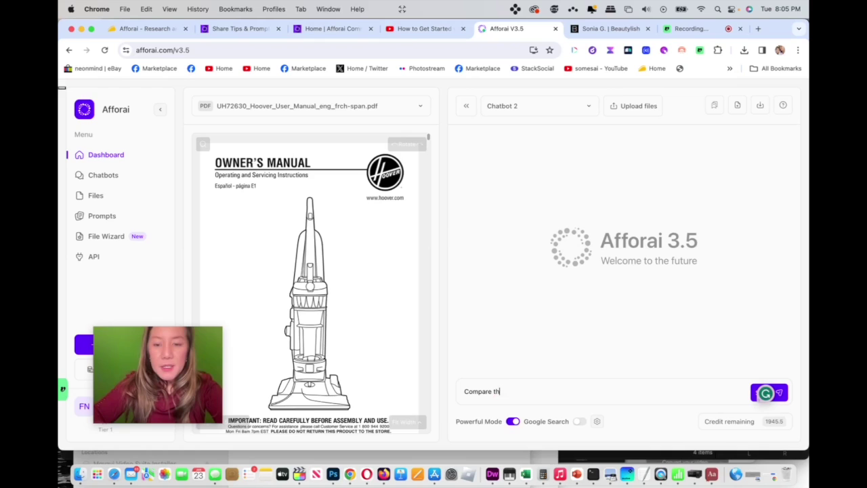
type("ey dyson and t")
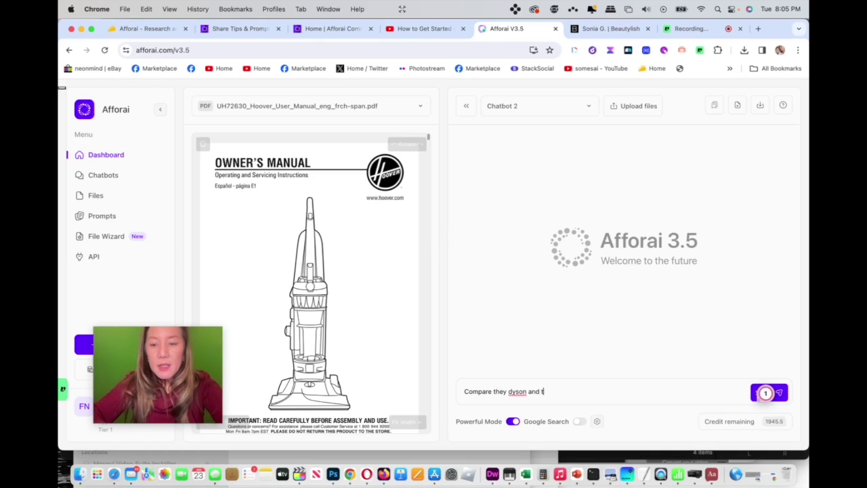
type("he hoover.")
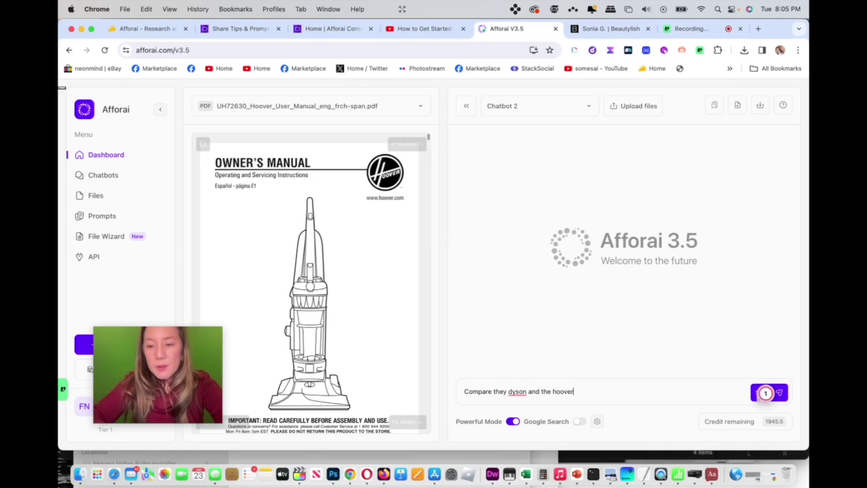
left_click(779, 393)
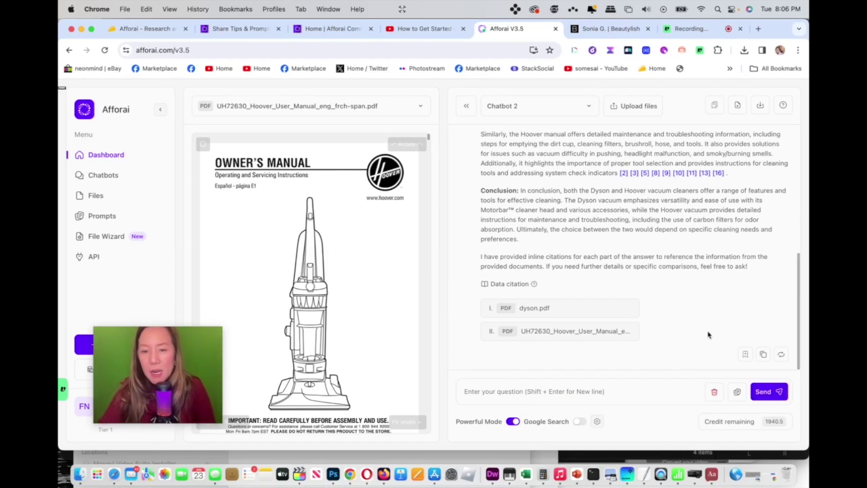
Open the Hoover manual's data citation under the comparison answer and page through its first few citations.
left_click(581, 332)
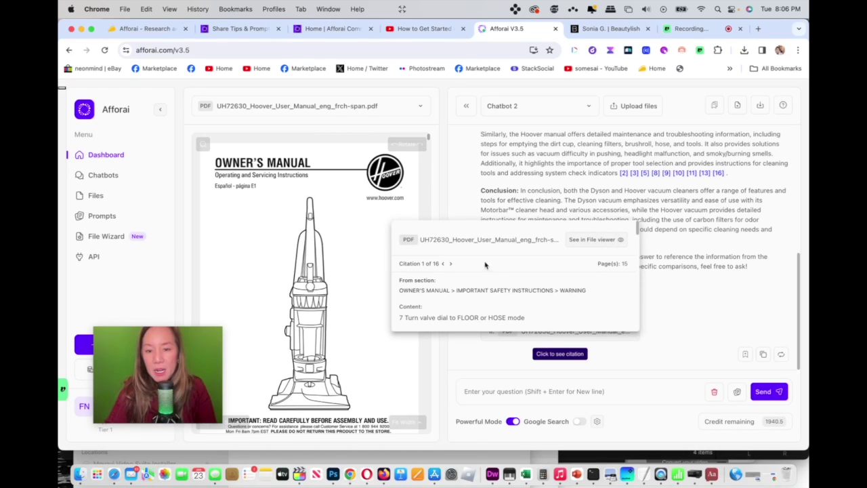
left_click(449, 264)
left_click(449, 264)
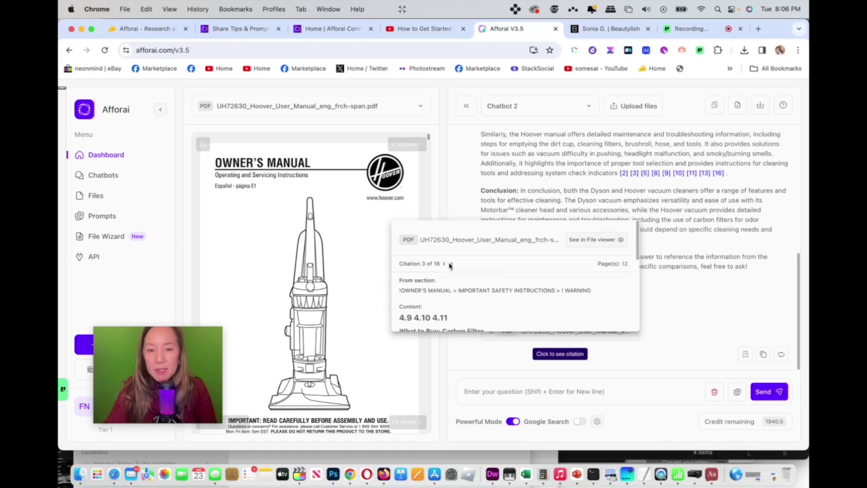
left_click(451, 264)
left_click(450, 265)
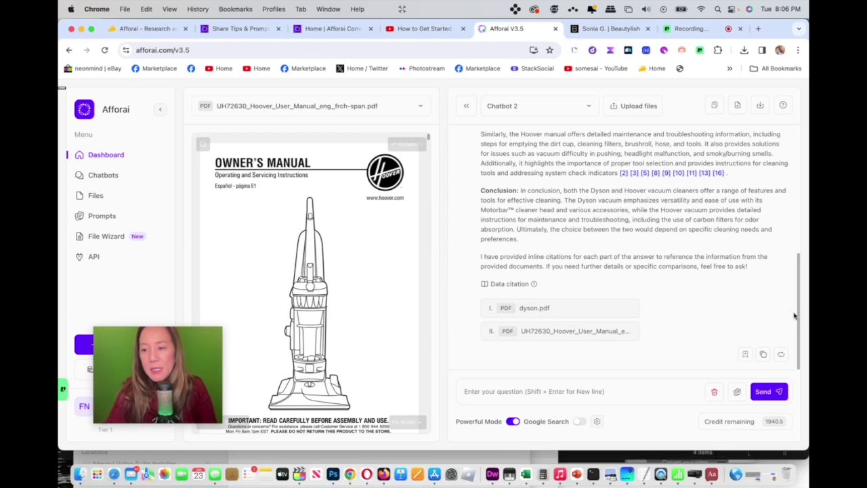
Read the Dyson and Hoover comparison answer from its beginning, including the features and maintenance sections.
left_click_drag(797, 318, 789, 192)
scroll(790, 192, "down", 1)
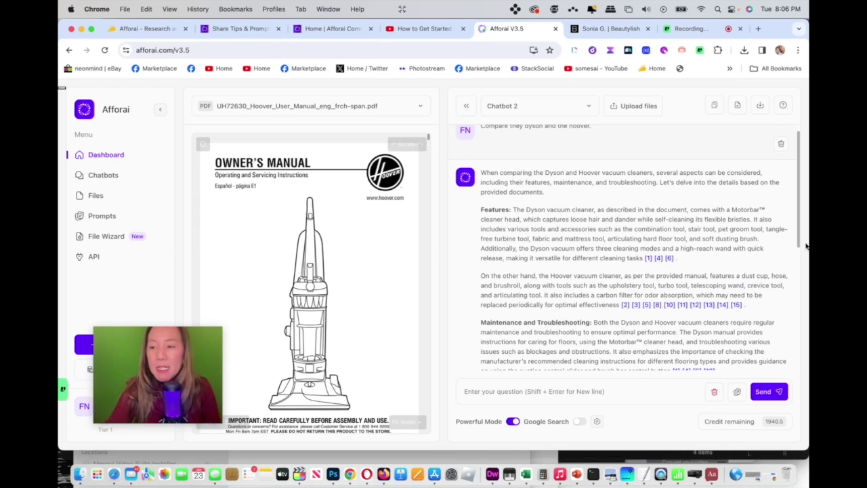
key("super+m")
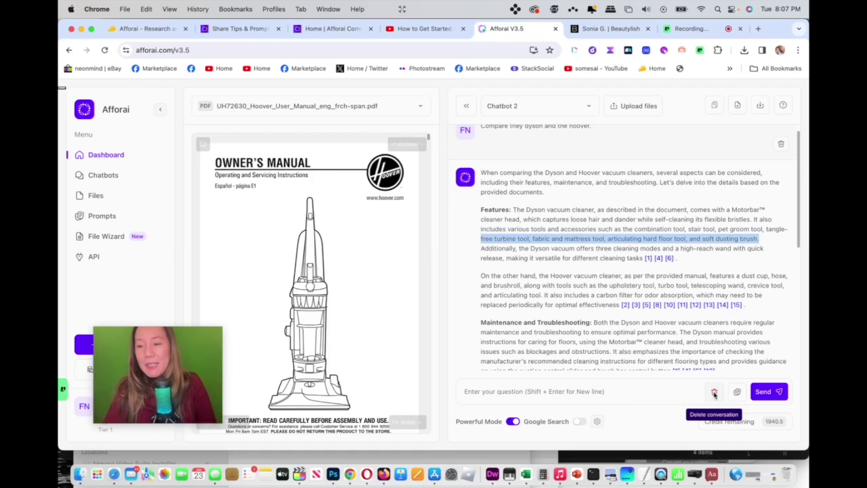
Delete Chatbot 2's conversation and enable Google Search for its answers.
left_click(714, 393)
left_click(503, 308)
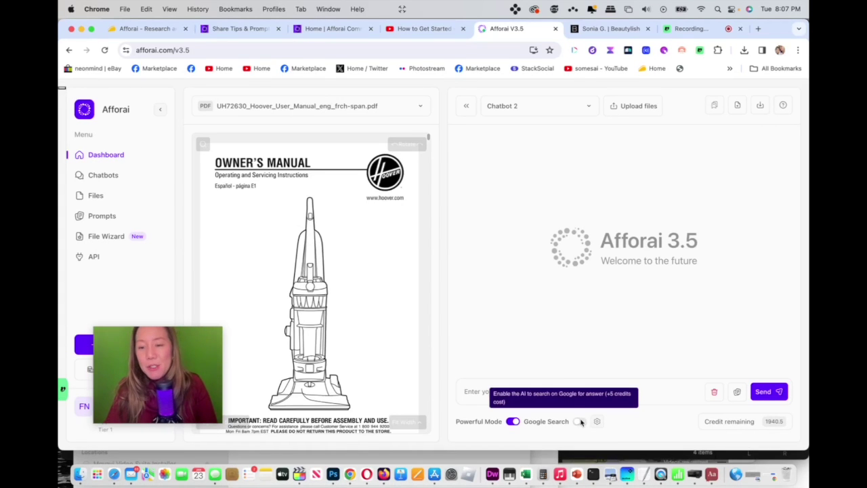
left_click(579, 421)
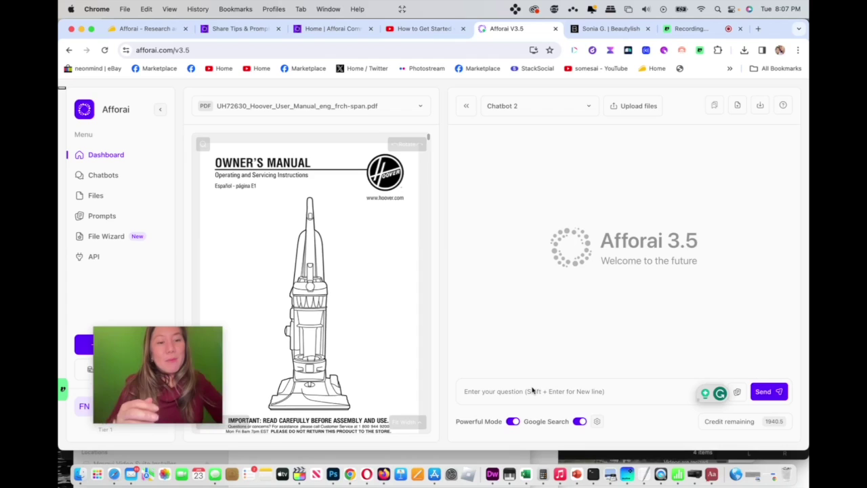
Ask Chatbot 2 "List the top 5 vacuums".
type("Lis")
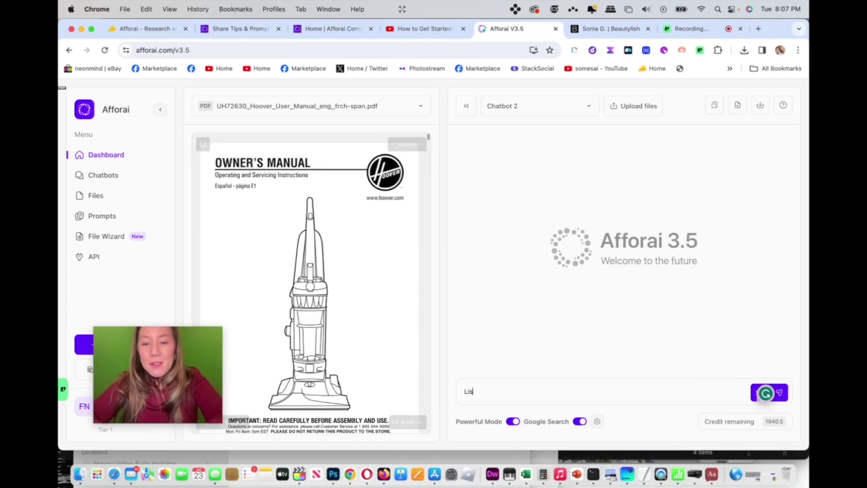
type("t t")
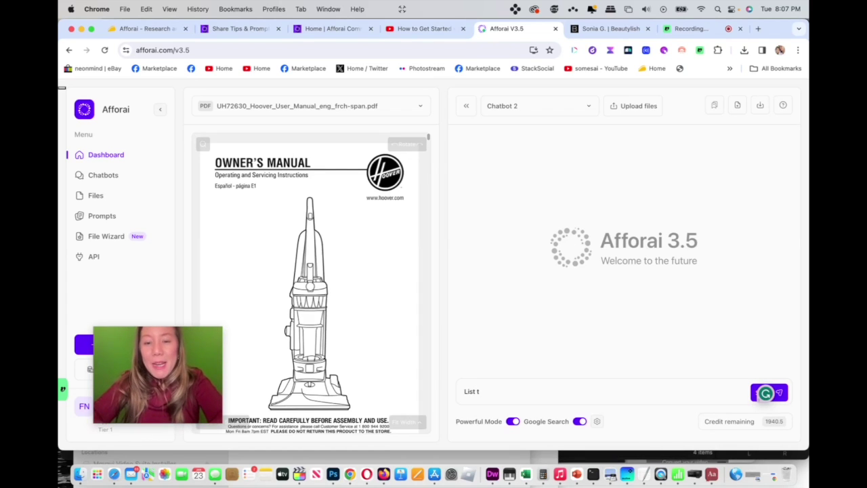
type("he top")
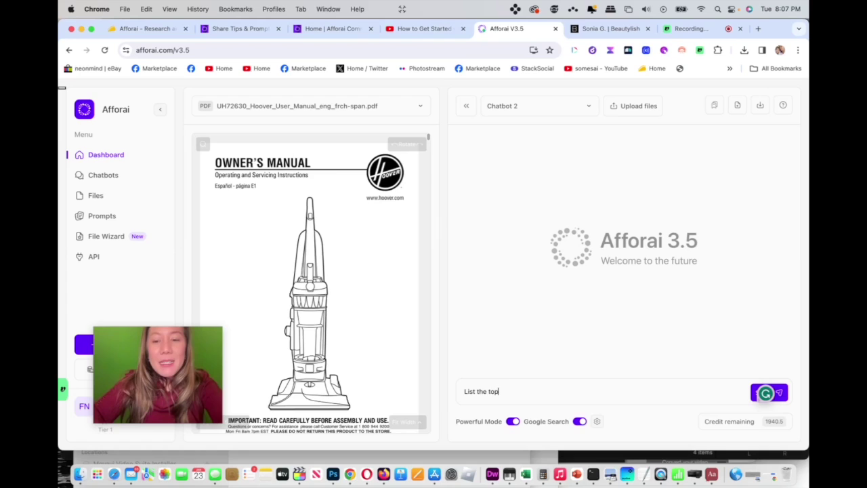
type(" 5")
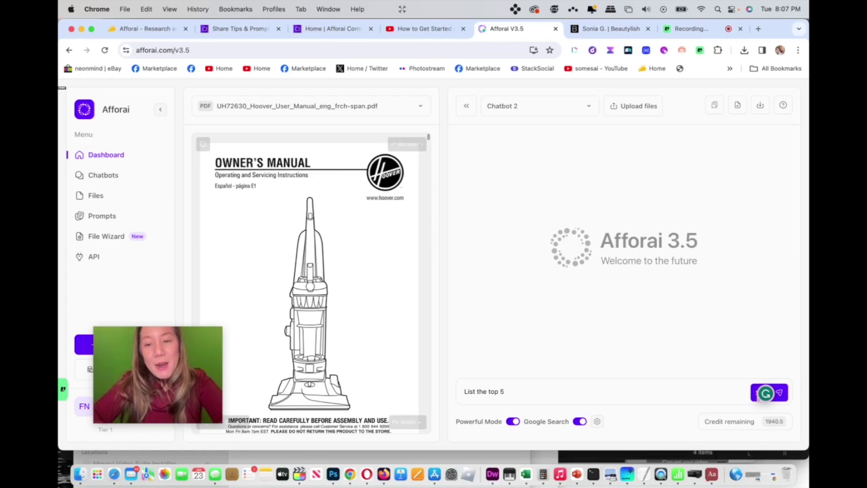
type(" vacuums")
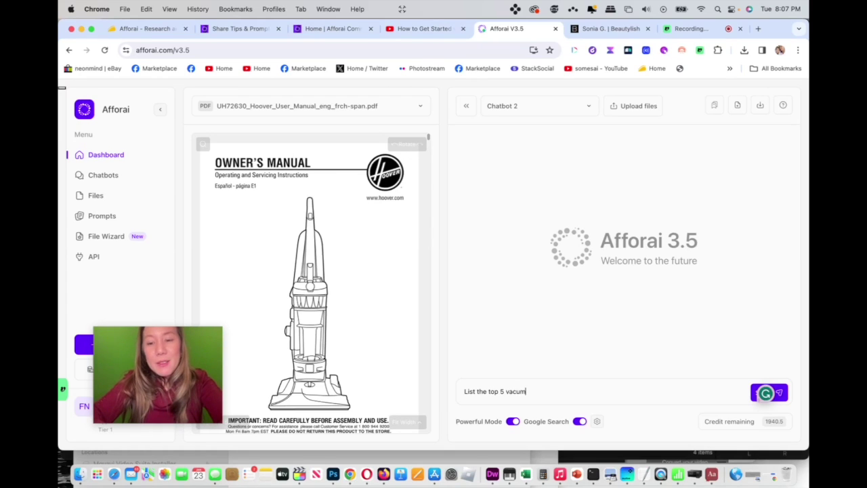
key("Return")
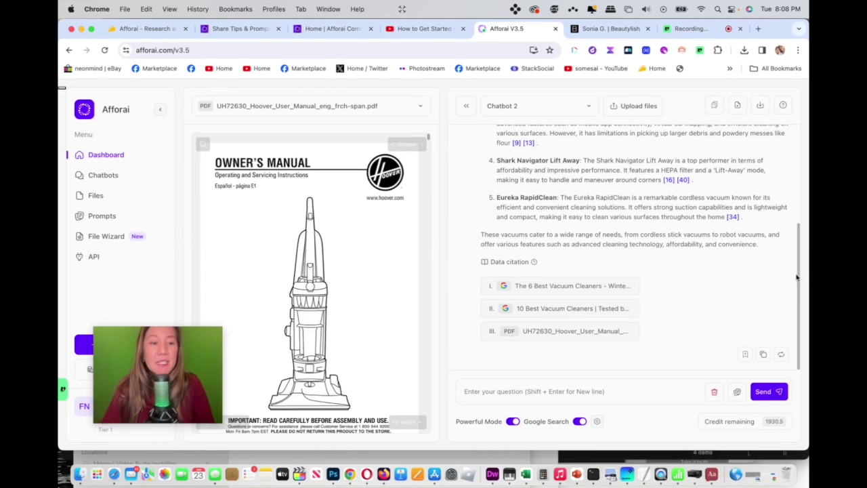
Review the top 5 vacuums answer with its data citations, and turn Powerful Mode off.
left_click_drag(799, 258, 798, 228)
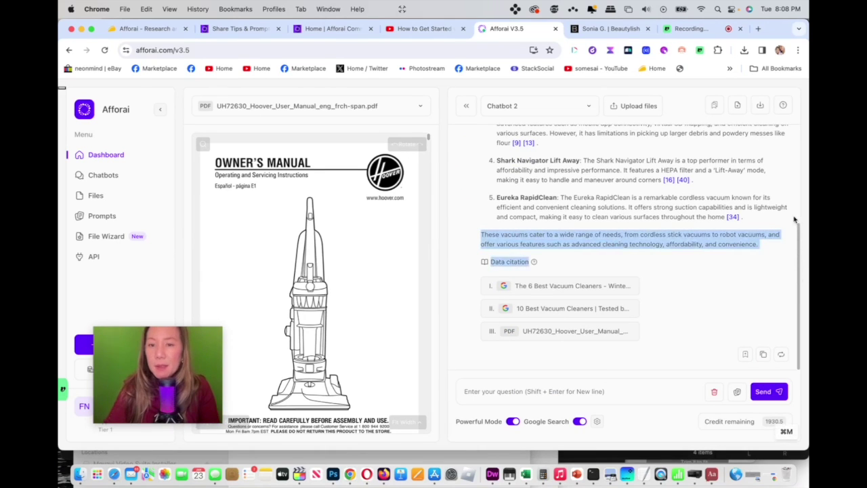
key("super+m")
scroll(798, 211, "up", 5)
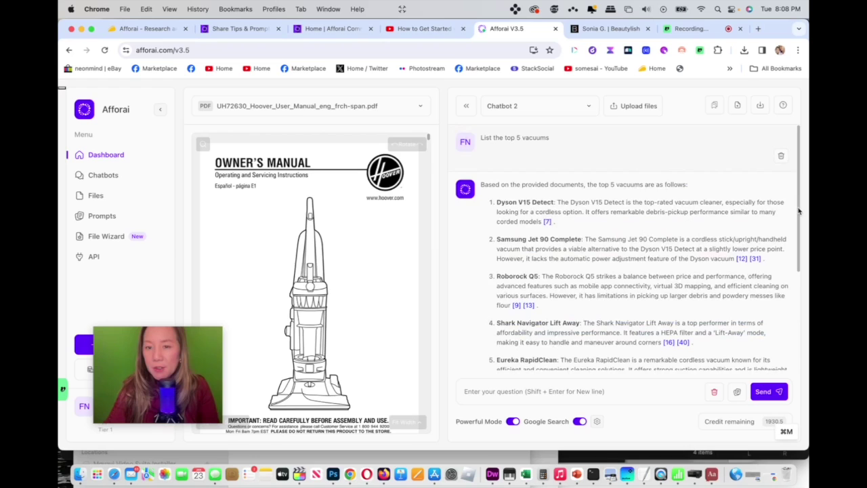
scroll(798, 212, "down", 5)
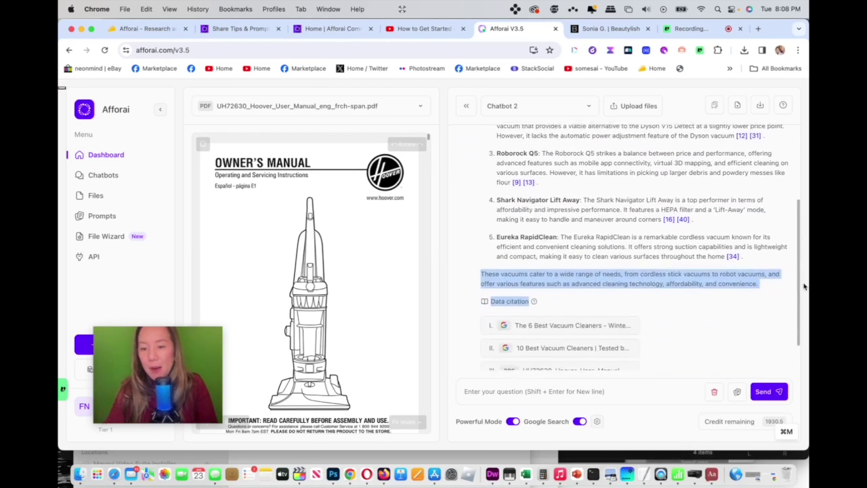
left_click(514, 422)
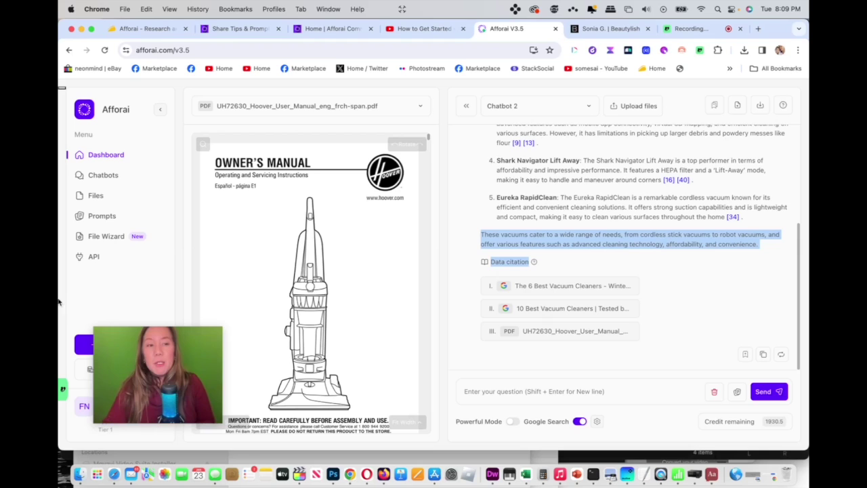
Look through the Chatbots, Files and Prompts pages, including the list of saved prompts and their connected chatbots.
left_click(100, 200)
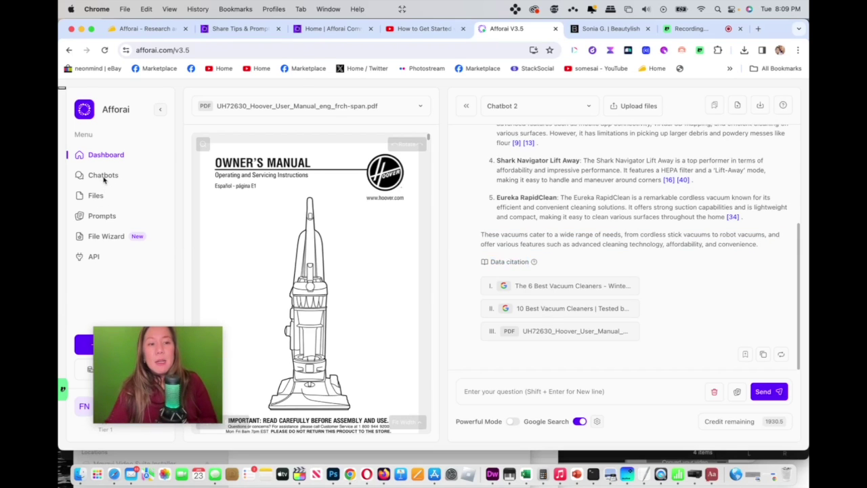
left_click(103, 176)
left_click(98, 198)
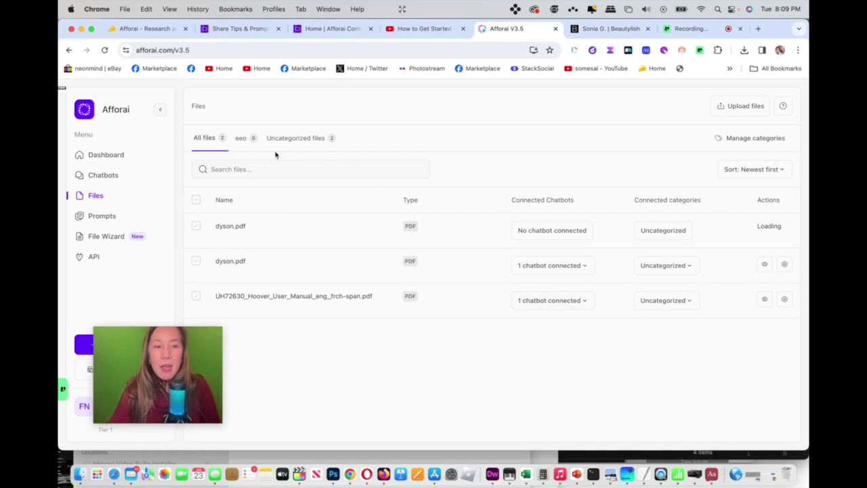
left_click(102, 218)
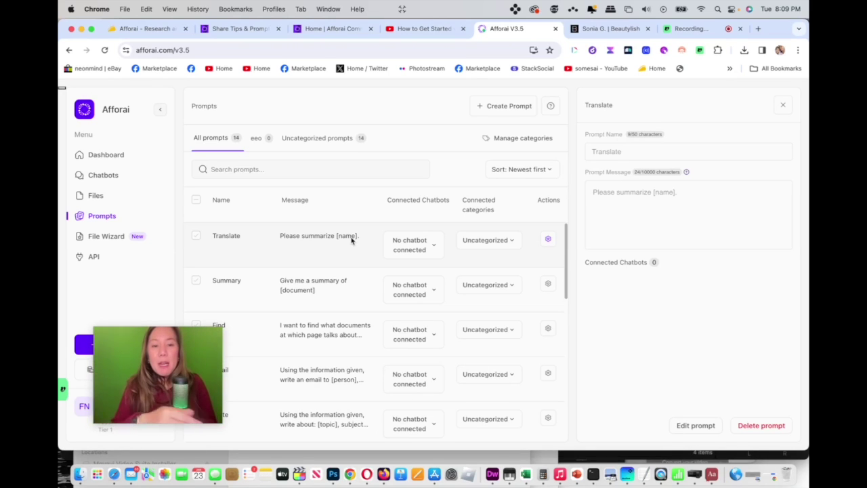
left_click(114, 160)
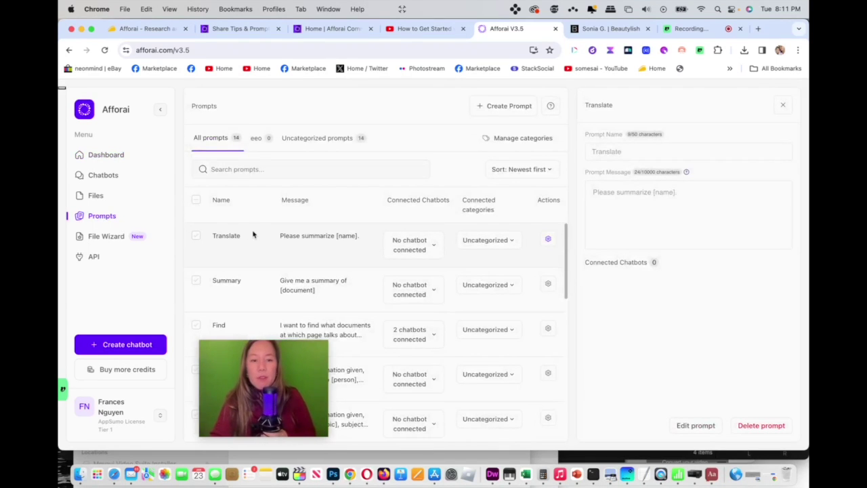
left_click_drag(259, 350, 734, 348)
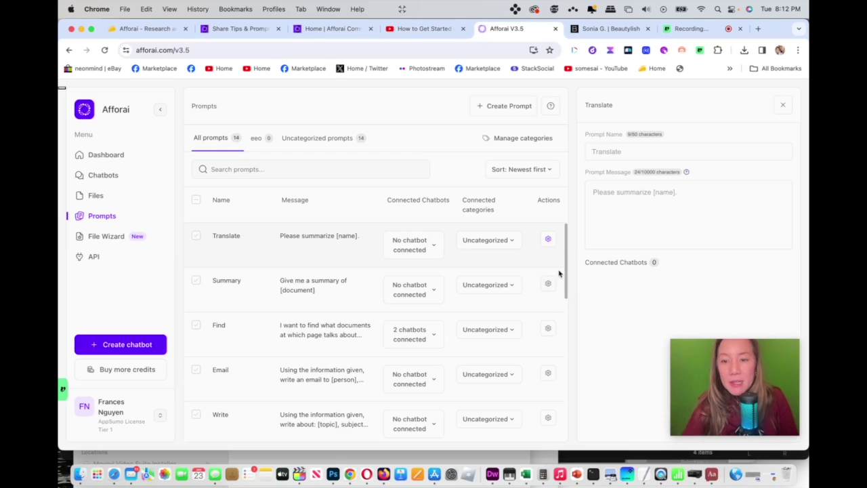
scroll(573, 319, "down", 5)
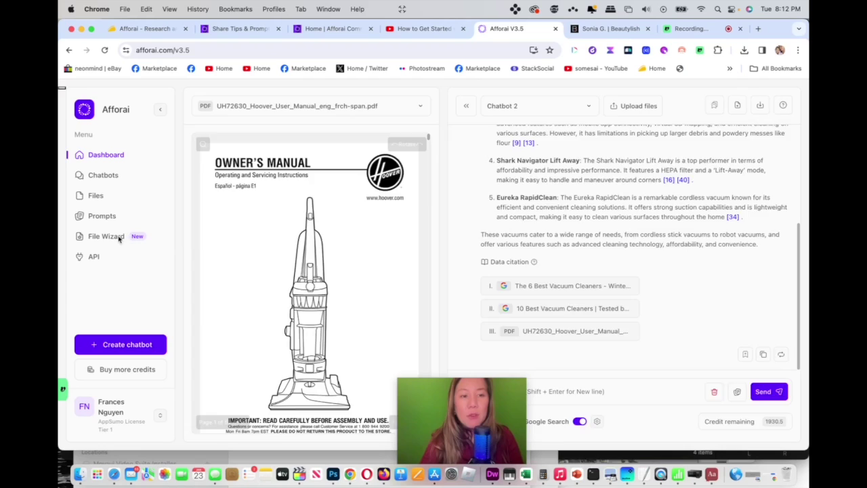
Open File Wizard and select UH72630_Hoover_User_Manual_eng_frch-span.pdf as the file to transform.
left_click(117, 237)
left_click_drag(468, 393, 227, 336)
left_click(503, 193)
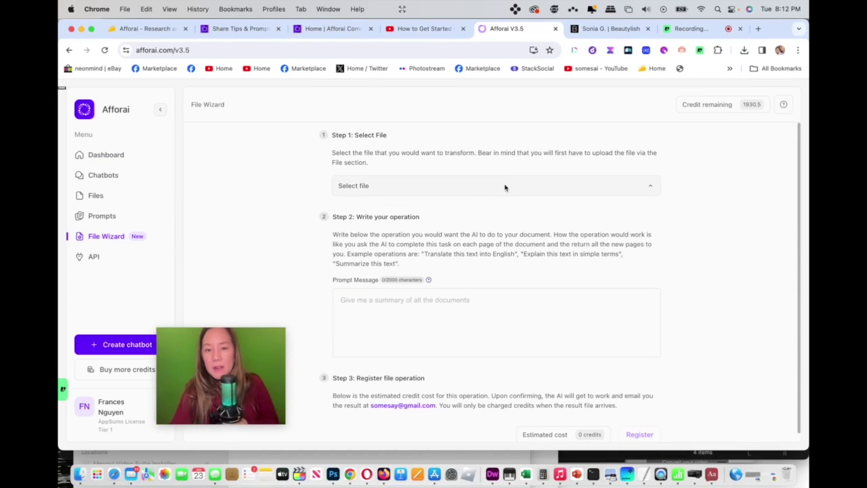
left_click(506, 186)
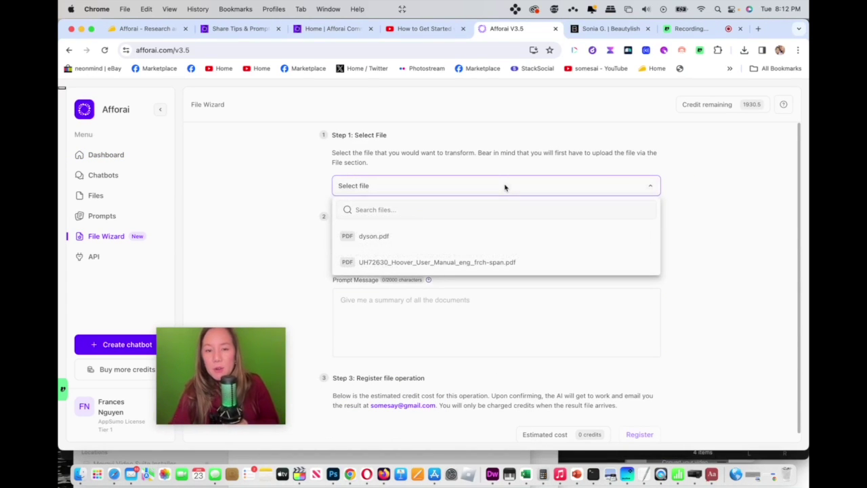
left_click(405, 263)
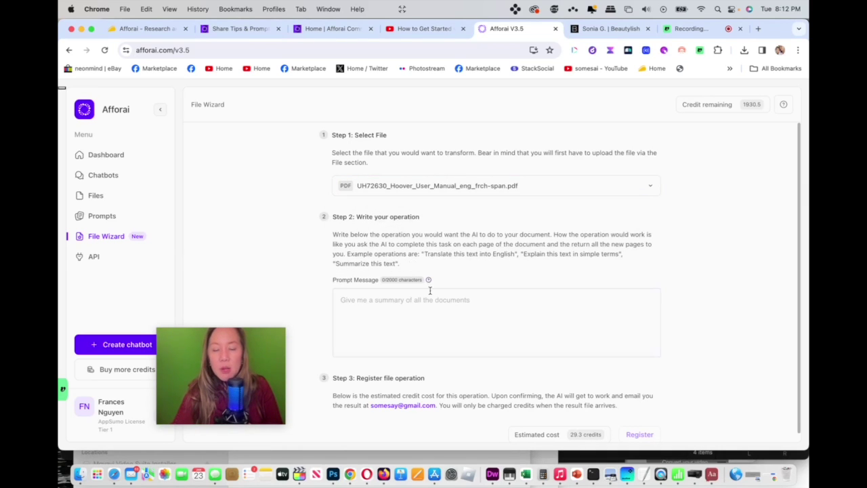
Enter "translate this to french" as the prompt message for the file operation.
left_click(424, 311)
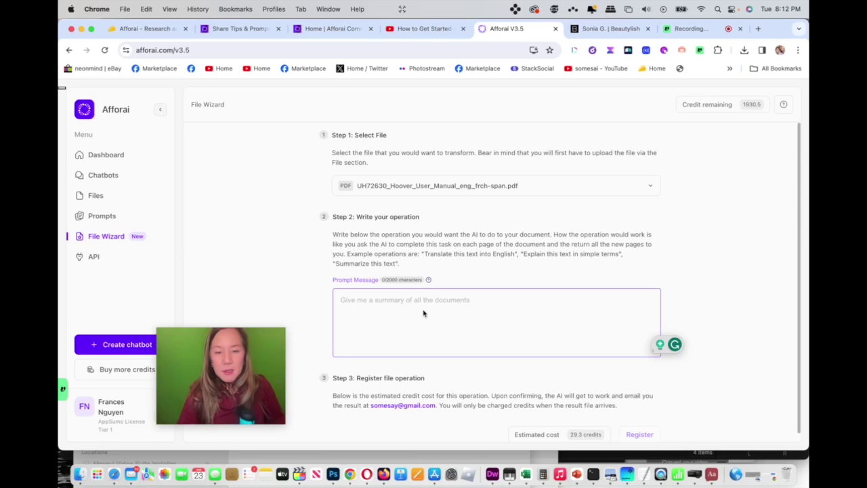
type("t")
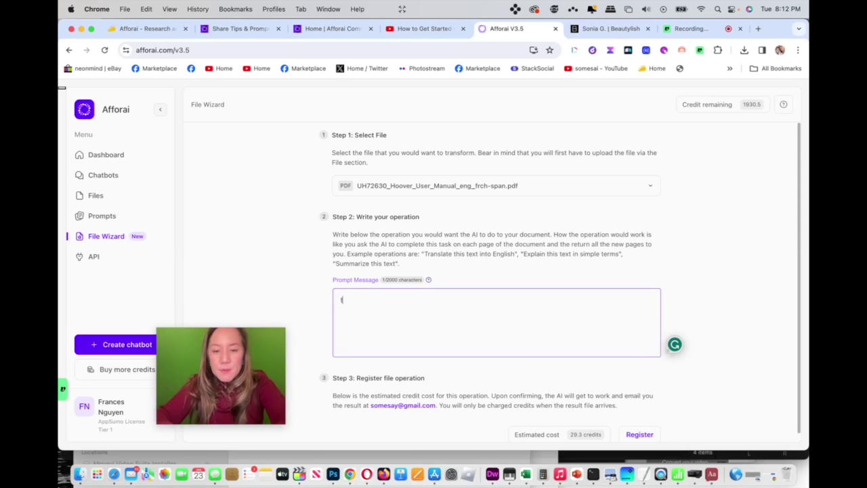
type("ransla")
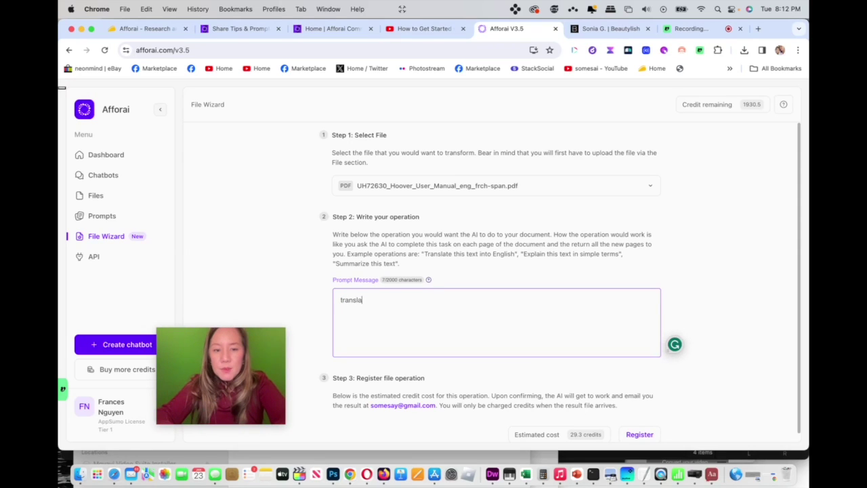
type("te this to french")
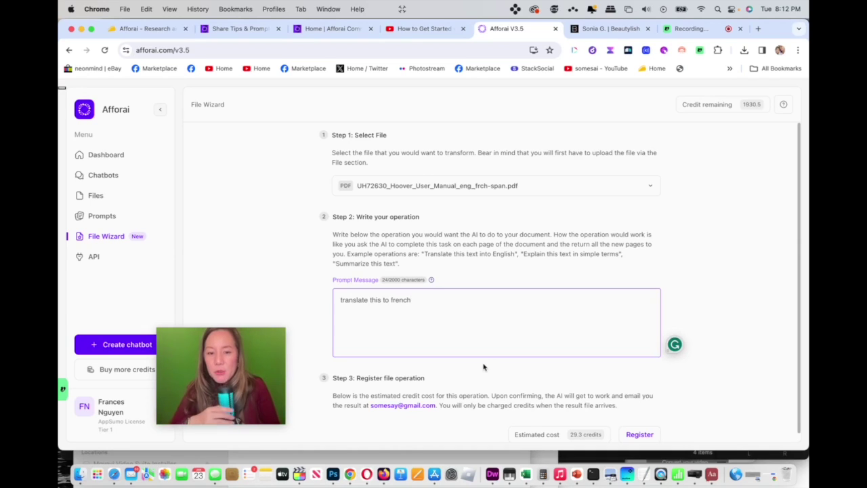
Register the French translation file operation, and open the resulting UH72630_Hoover_User_Manual_eng_frch-span.docx attachment from the Afforai e-mail in Gmail.
left_click(651, 434)
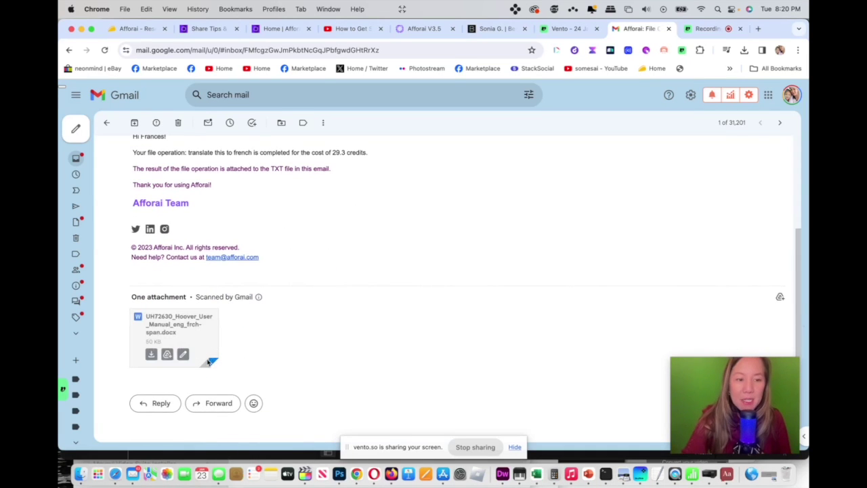
left_click(188, 327)
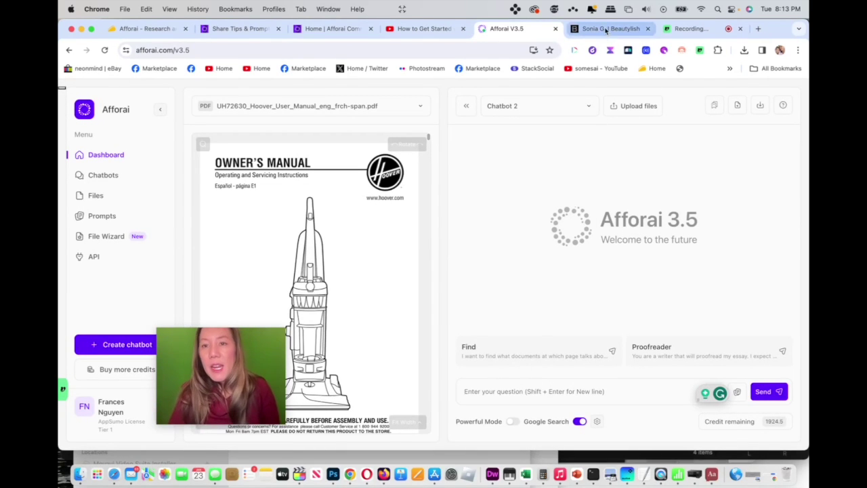
Copy the introductory paragraph under "Welcome to the Afforai community" on the Afforai Community home page.
left_click(313, 30)
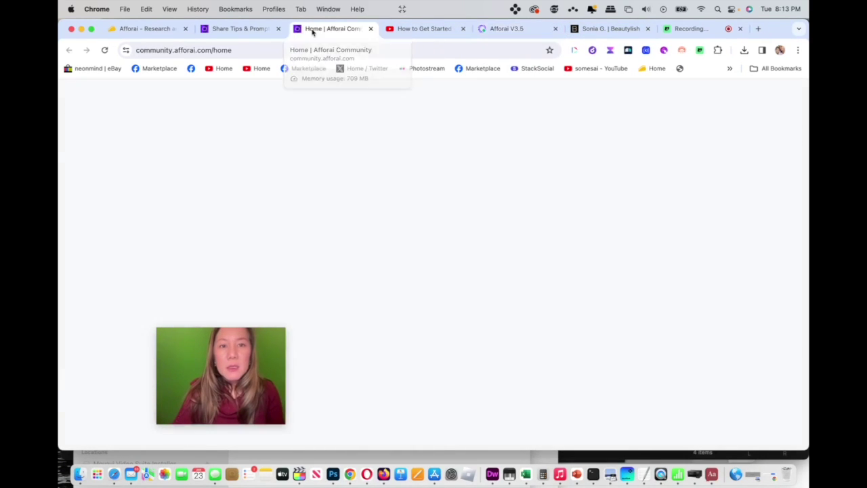
left_click_drag(548, 340, 338, 319)
key("super+c")
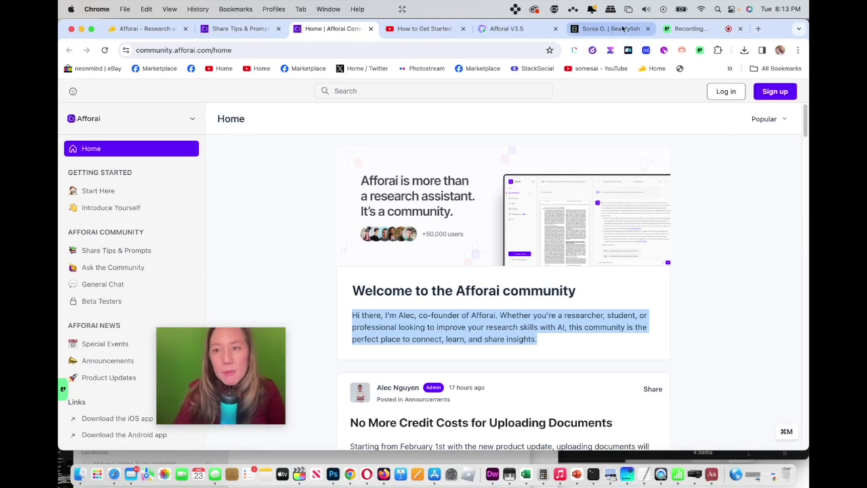
Return to Afforai V3.5 and send Chatbot 2 the request "translate this" followed by the copied community welcome paragraph.
left_click(503, 29)
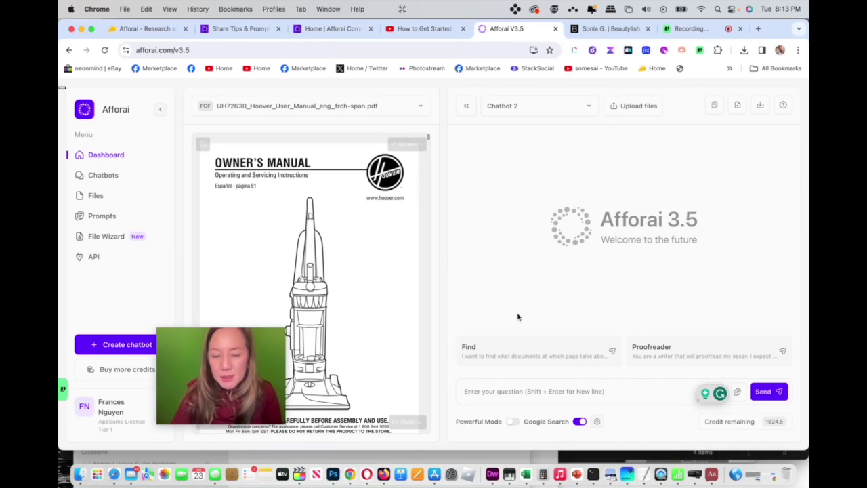
type("tra")
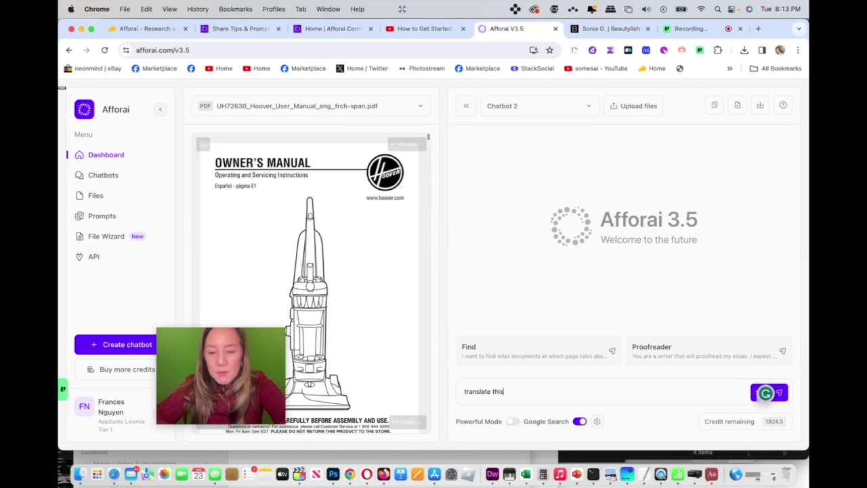
type("nslate this")
key("super+v")
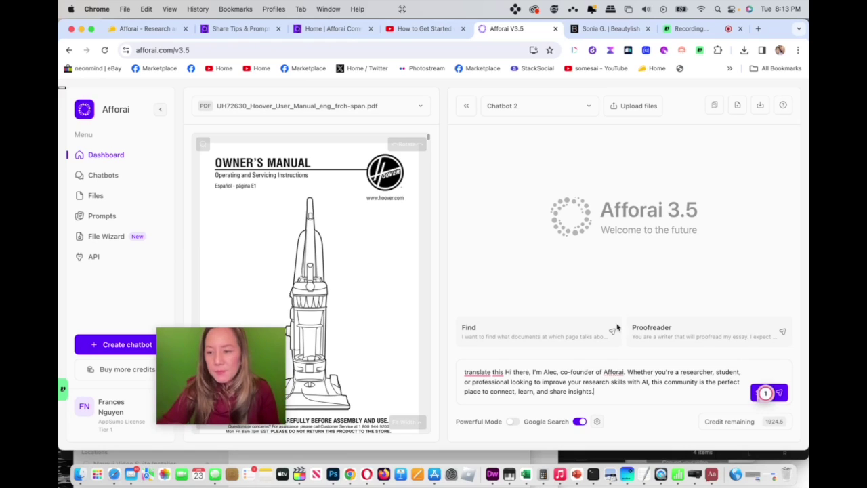
left_click(781, 393)
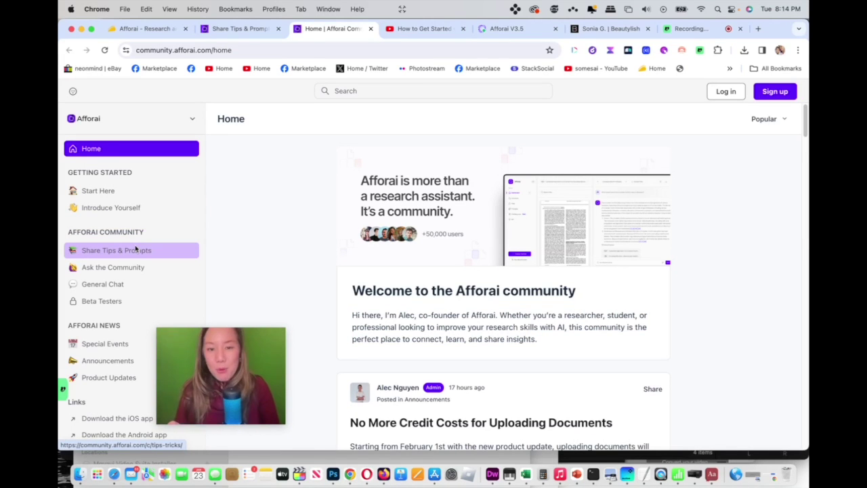
Look through the Afforai Community home posts, the How to Get Started video on YouTube, and the Share Tips & Prompts page.
left_click_drag(807, 134, 807, 144)
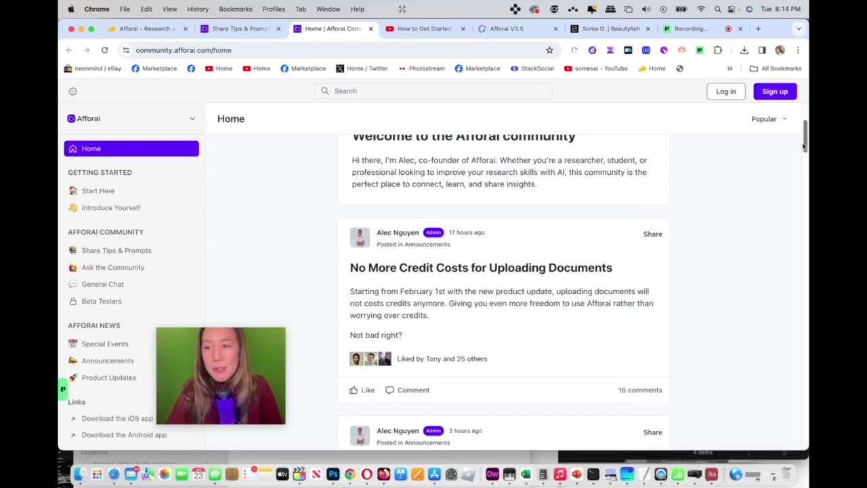
left_click_drag(805, 145, 805, 149)
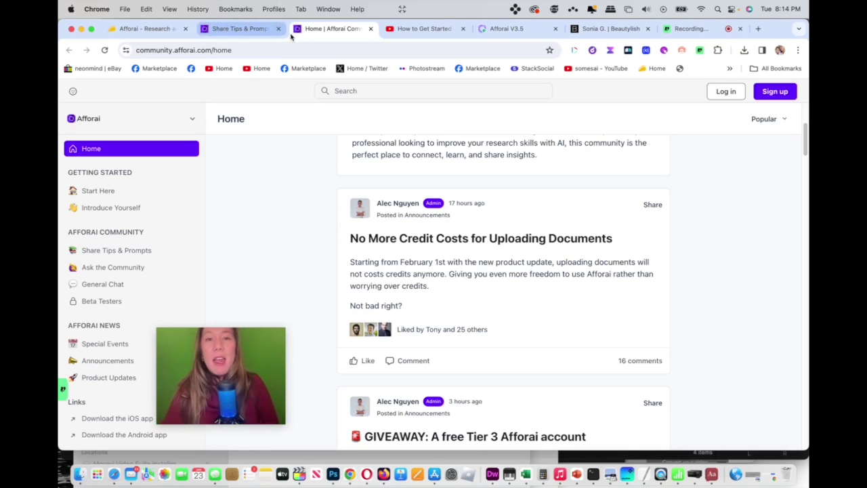
left_click(404, 29)
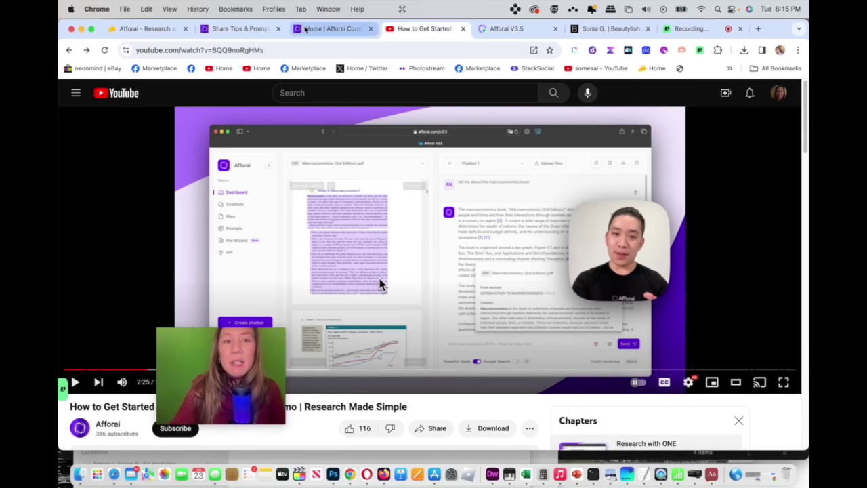
left_click(332, 29)
left_click(244, 28)
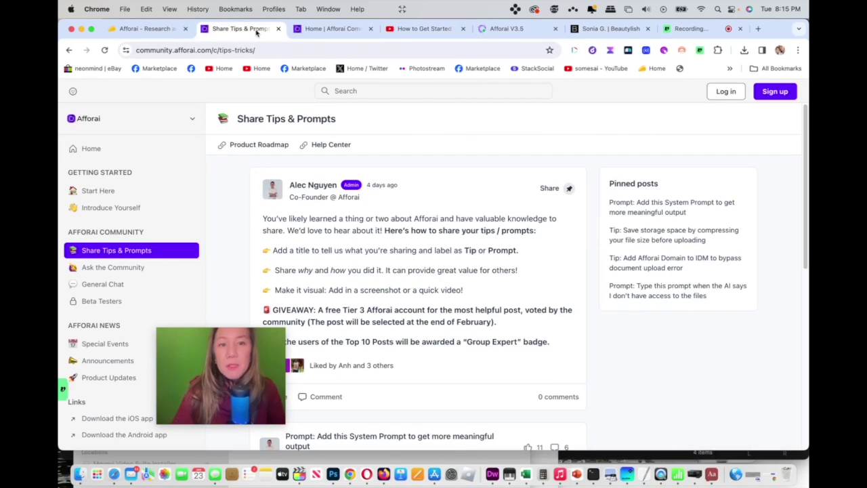
Collapse the file viewer beside the Chatbot 2 conversation, briefly shrink and restore the side menu, and open the API page.
left_click(518, 29)
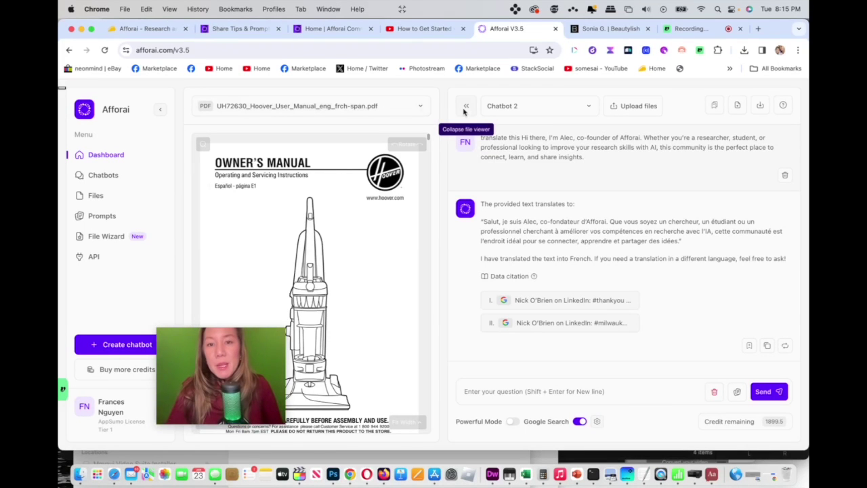
left_click(465, 108)
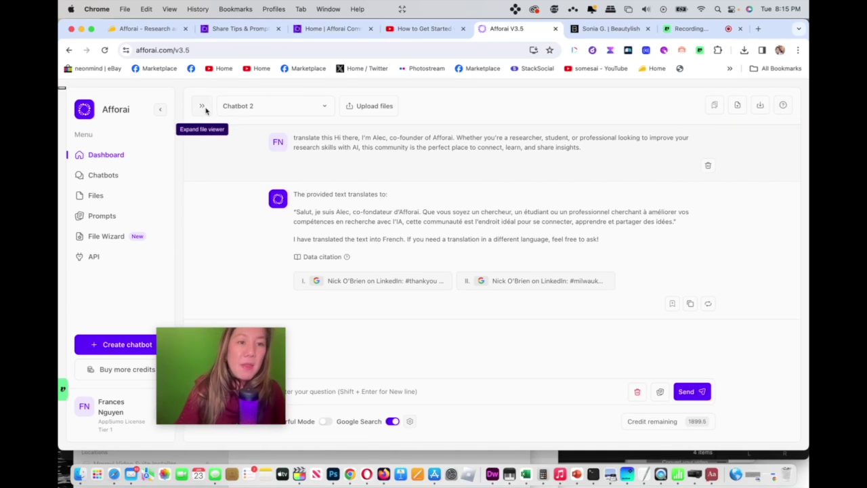
left_click(161, 110)
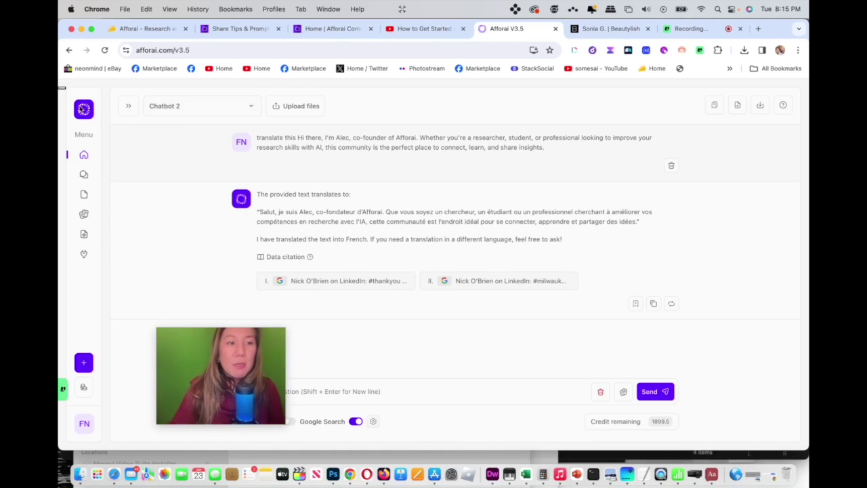
left_click(84, 109)
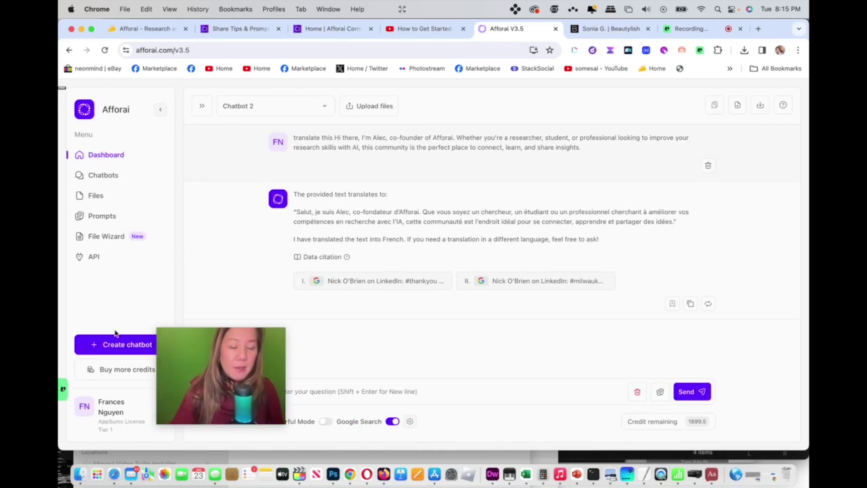
left_click(94, 256)
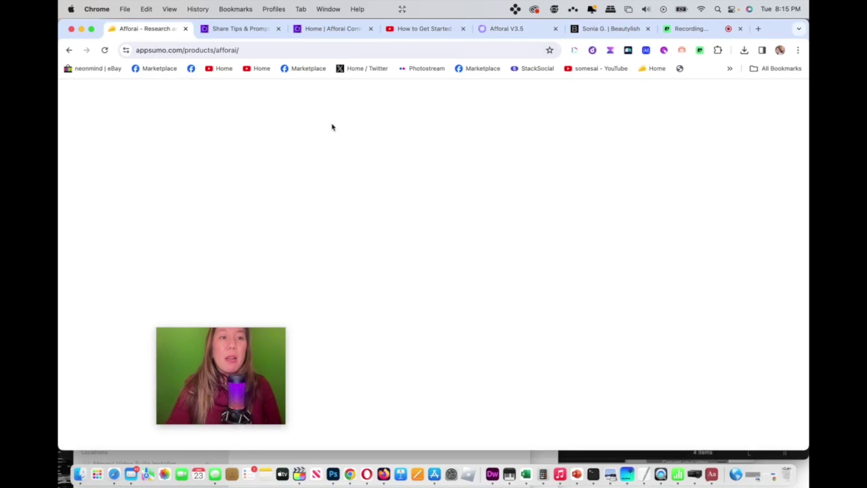
Review the Afforai deal on AppSumo, including its terms and the prices and limits of License Tiers 1, 2 and 3.
left_click(267, 51)
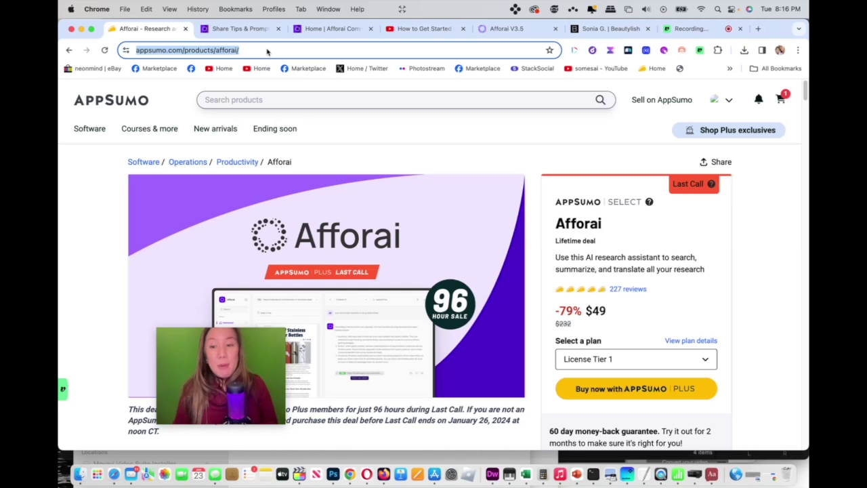
left_click_drag(805, 89, 806, 252)
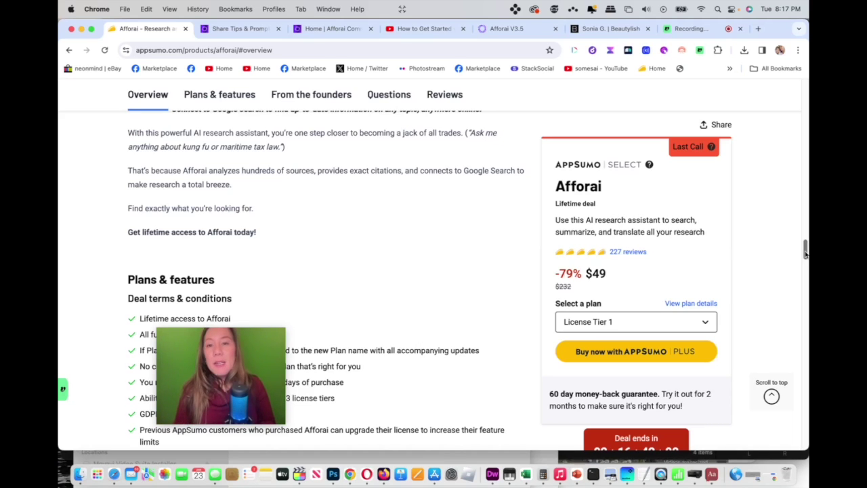
left_click(692, 304)
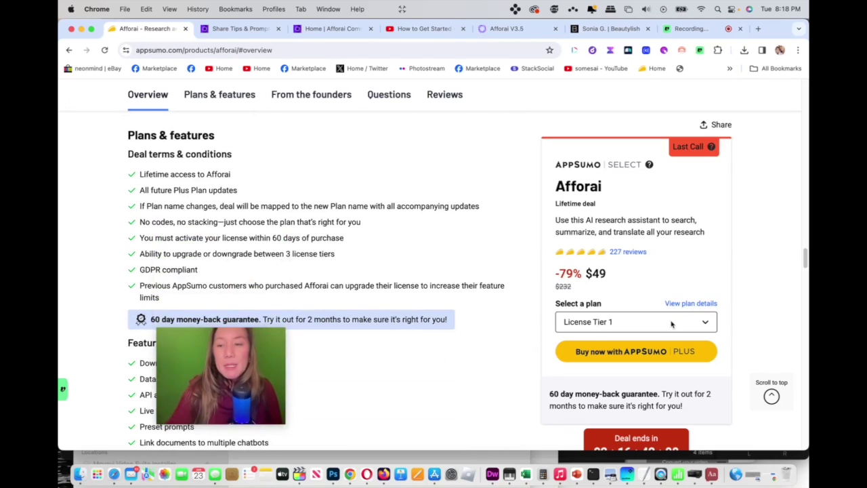
left_click_drag(806, 259, 806, 288)
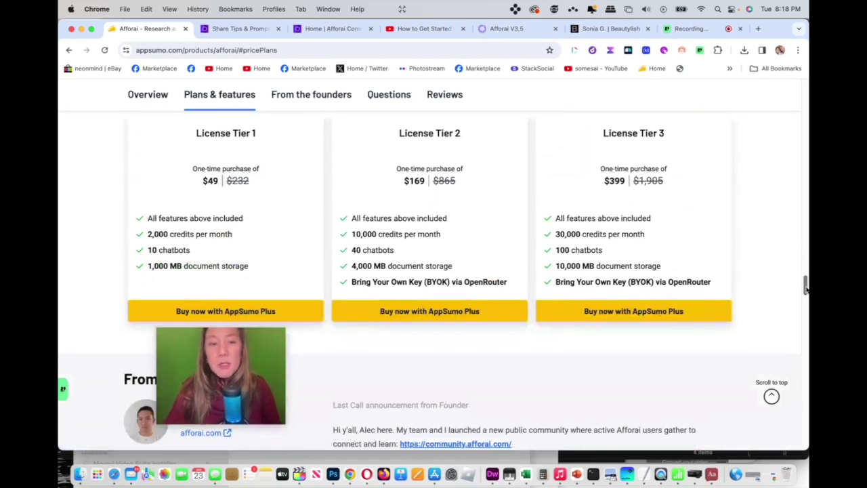
scroll(806, 288, "up", 1)
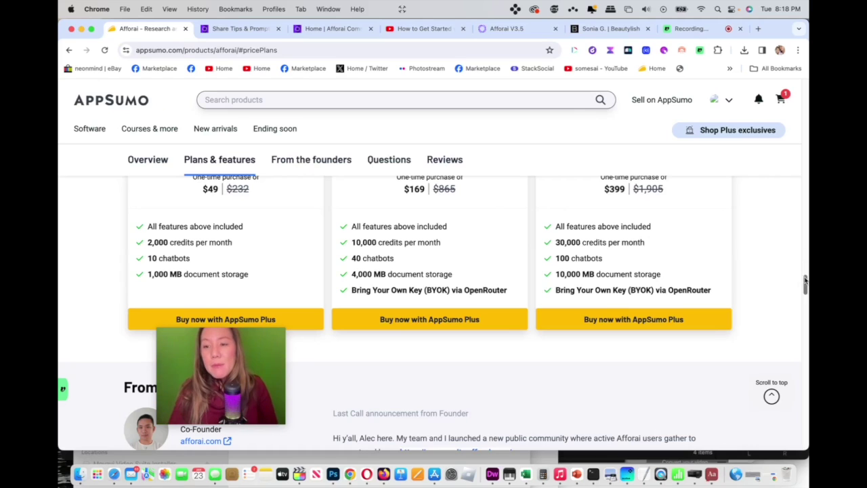
left_click_drag(806, 280, 805, 276)
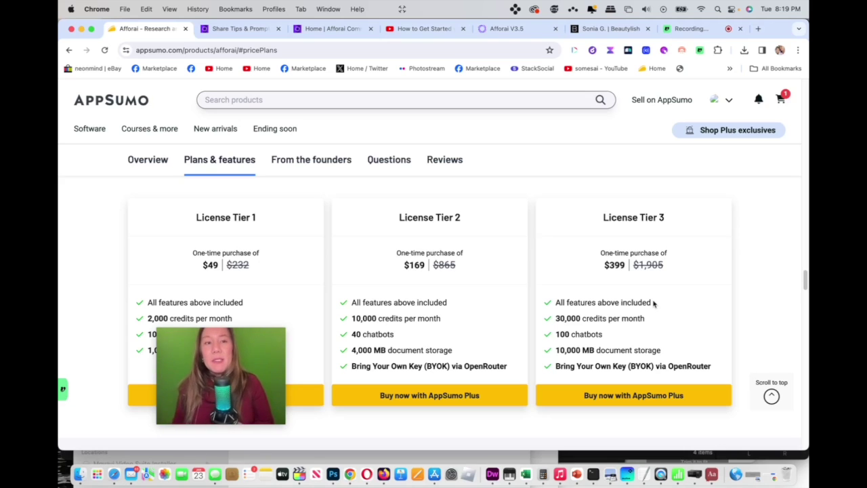
Revisit the Afforai Community's Share Tips & Prompts page and its home page with the announcements.
left_click(249, 36)
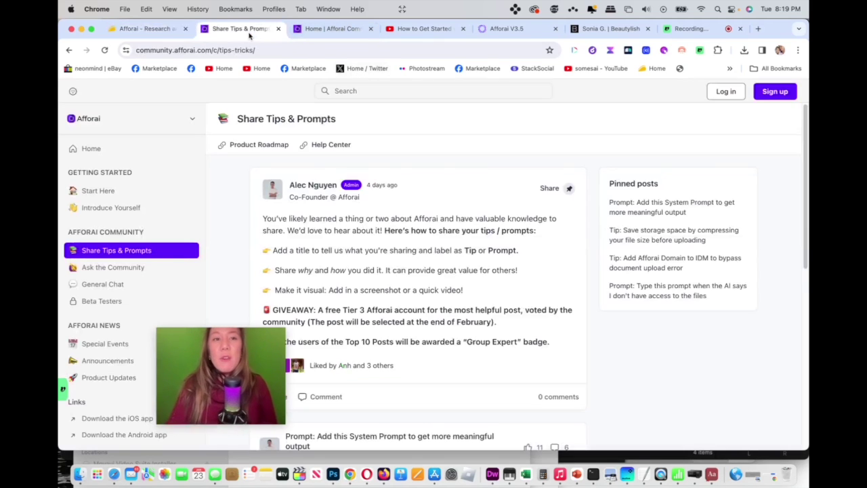
left_click(332, 30)
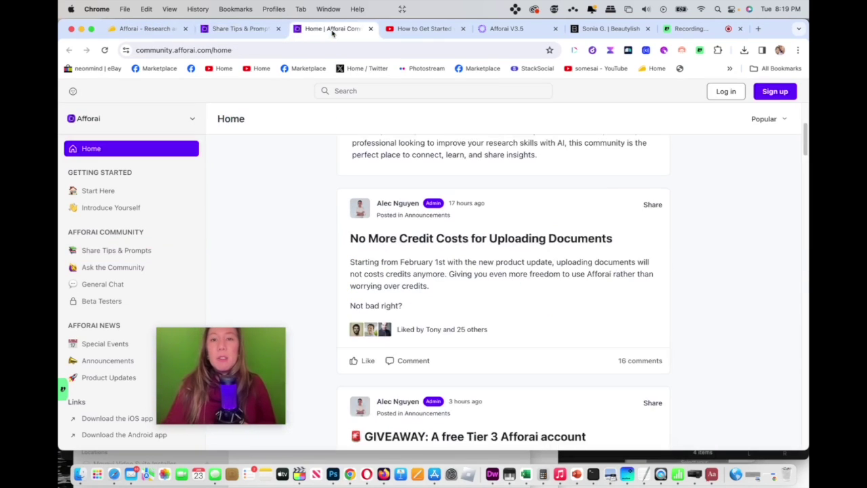